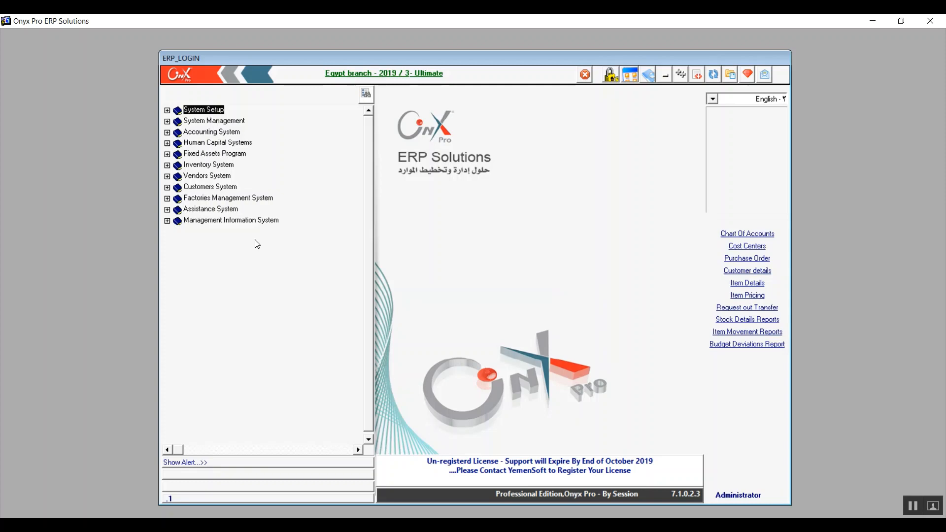
# Open the Chart Of Accounts form under System Setup > Inputs in the navigation tree
pyautogui.click(168, 110)
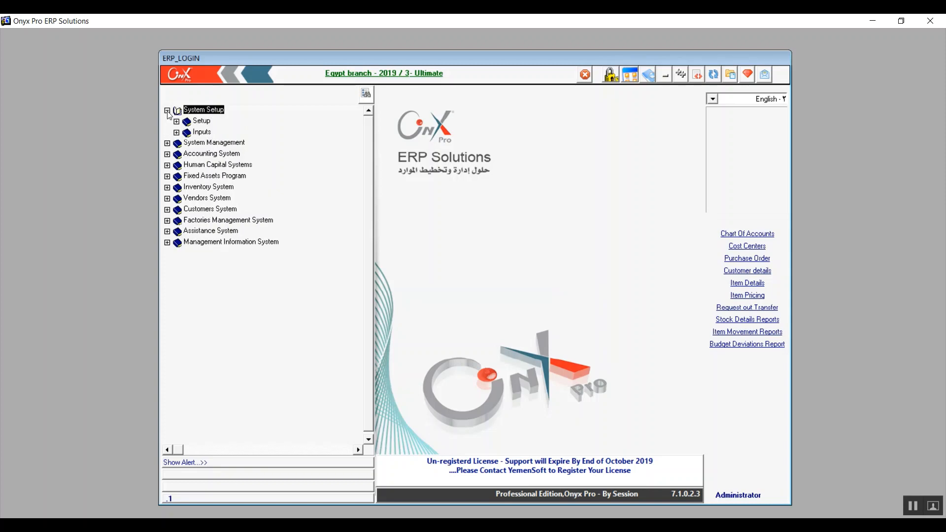
pyautogui.click(189, 134)
pyautogui.press('Right')
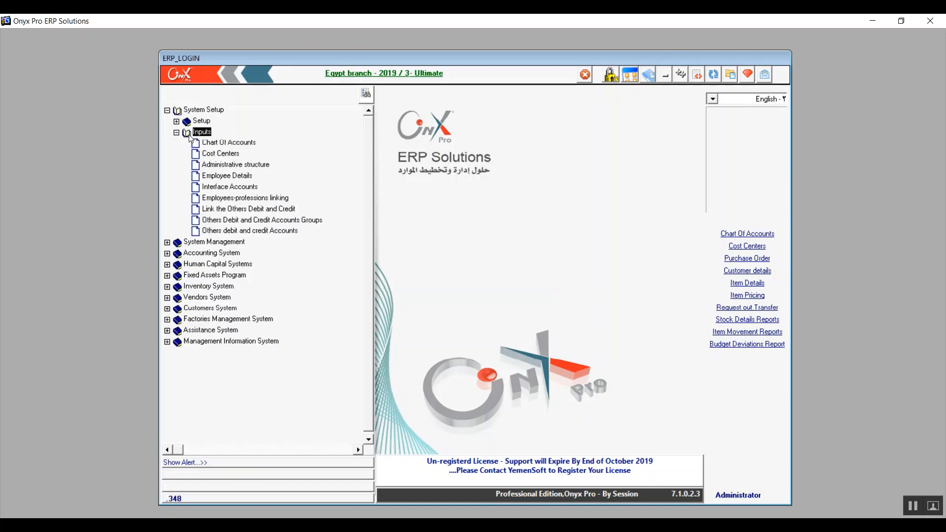
pyautogui.press('Down')
pyautogui.press('Down')
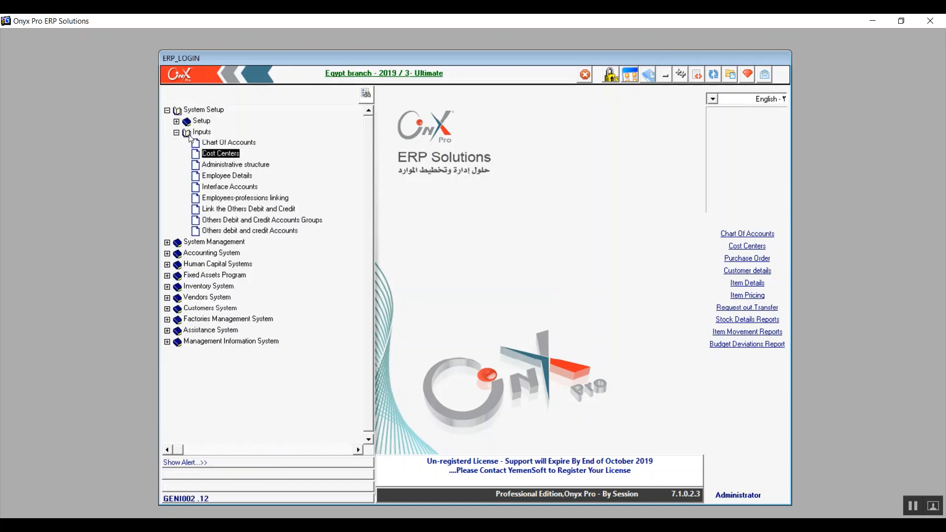
pyautogui.press('Down')
pyautogui.press('Down')
pyautogui.press('Down')
pyautogui.press('Down')
pyautogui.press('Down')
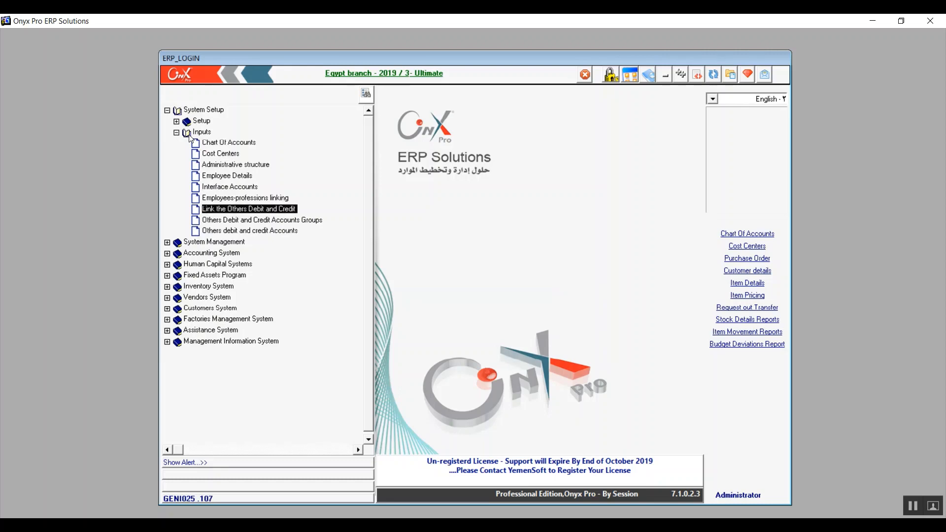
pyautogui.press('Down')
pyautogui.press('Down')
pyautogui.press('Up')
pyautogui.press('Up')
pyautogui.press('Down')
pyautogui.press('Down')
pyautogui.press('Up')
pyautogui.press('Up')
pyautogui.press('Up')
pyautogui.press('Up')
pyautogui.press('Up')
pyautogui.press('Up')
pyautogui.press('Up')
pyautogui.press('Up')
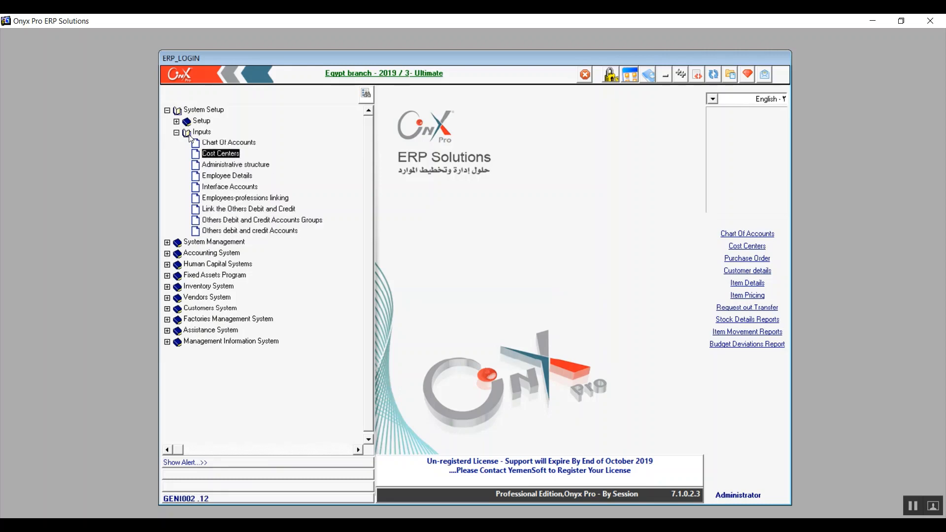
pyautogui.press('Return')
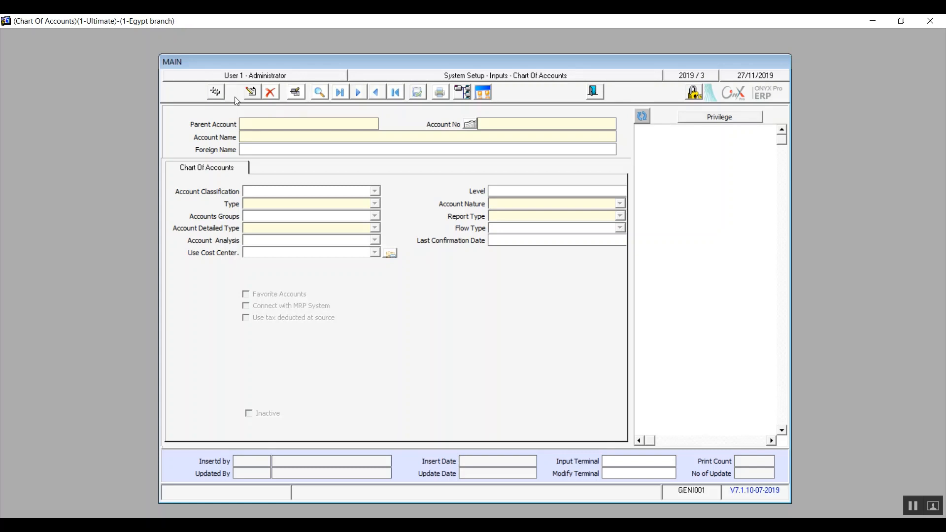
# Start a new account and open the Import From Excell screen from Shortcuts
pyautogui.click(234, 91)
pyautogui.click(487, 91)
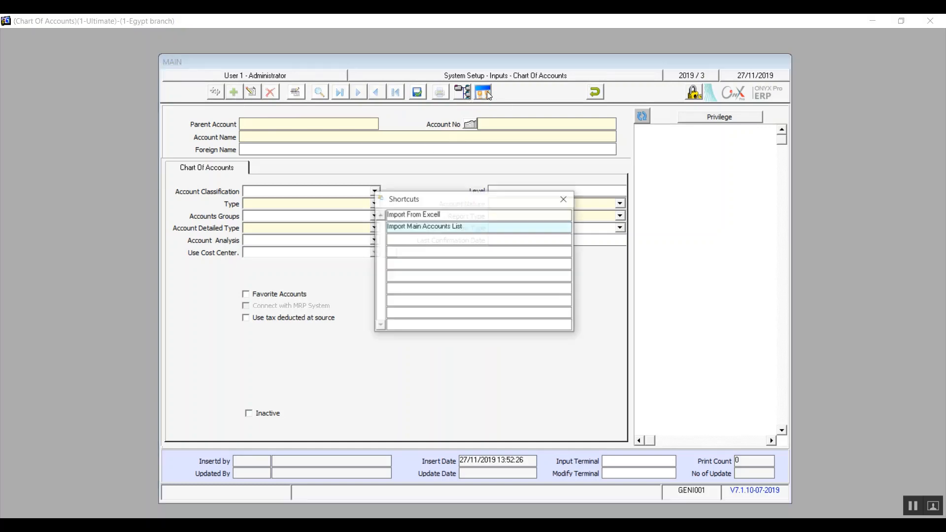
pyautogui.doubleClick(416, 215)
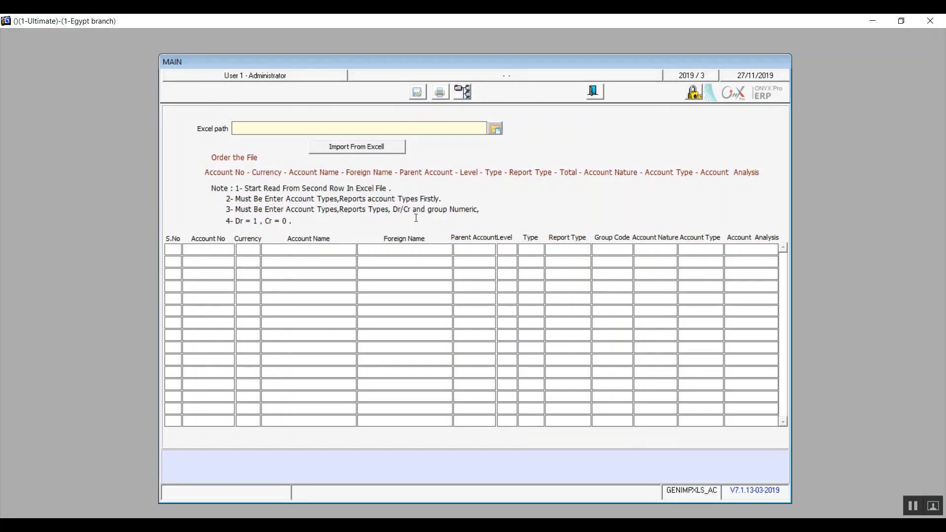
# Set the Excel path to EXCEL.EXE in the Office15 folder
pyautogui.click(499, 136)
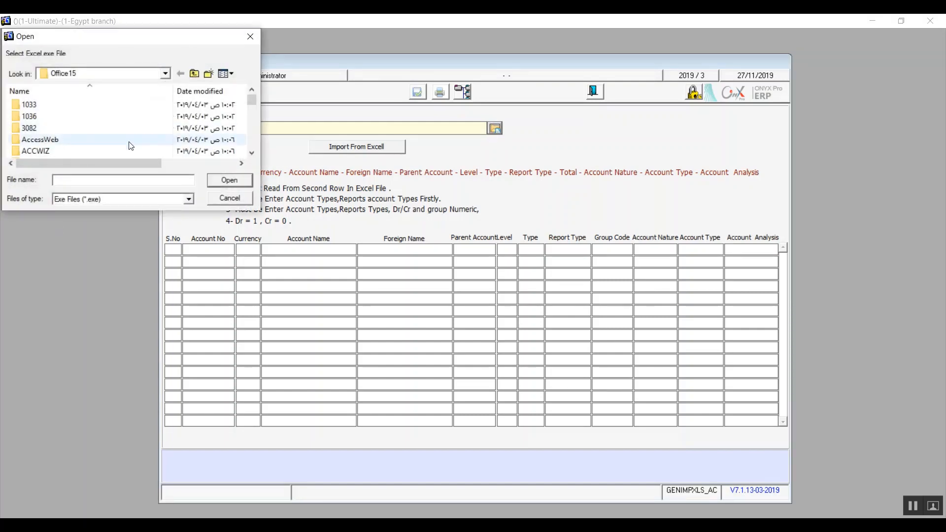
pyautogui.write('excel')
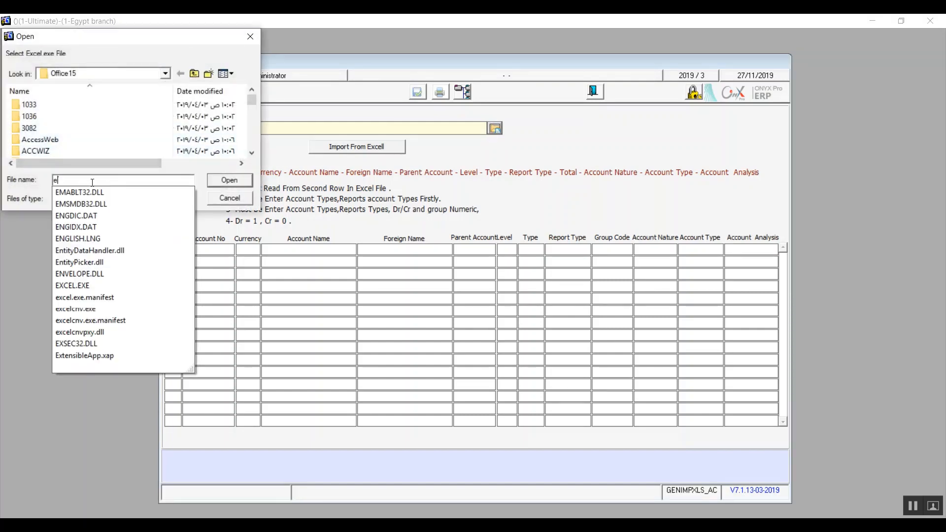
pyautogui.press('Down')
pyautogui.press('Return')
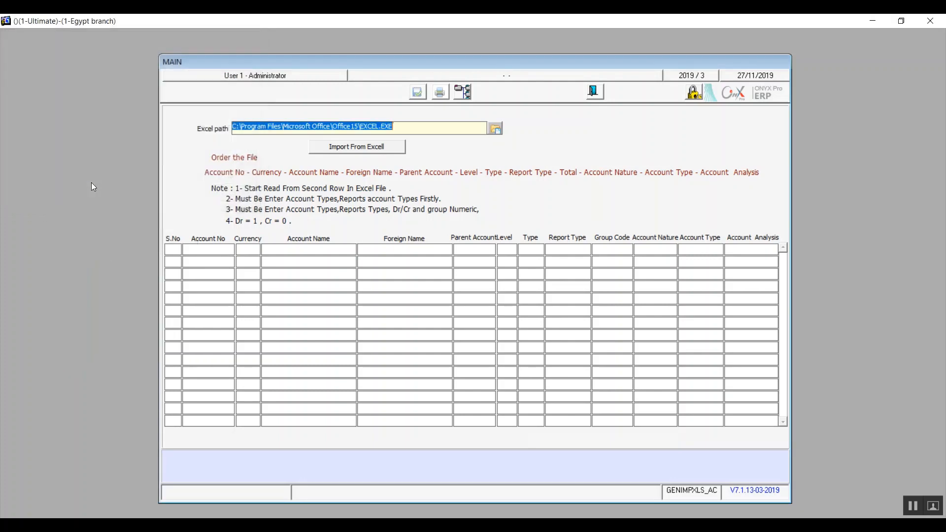
# Import the Desktop's Chart Of Accounts 2019 spreadsheet into the grid and save the accounts
pyautogui.click(393, 150)
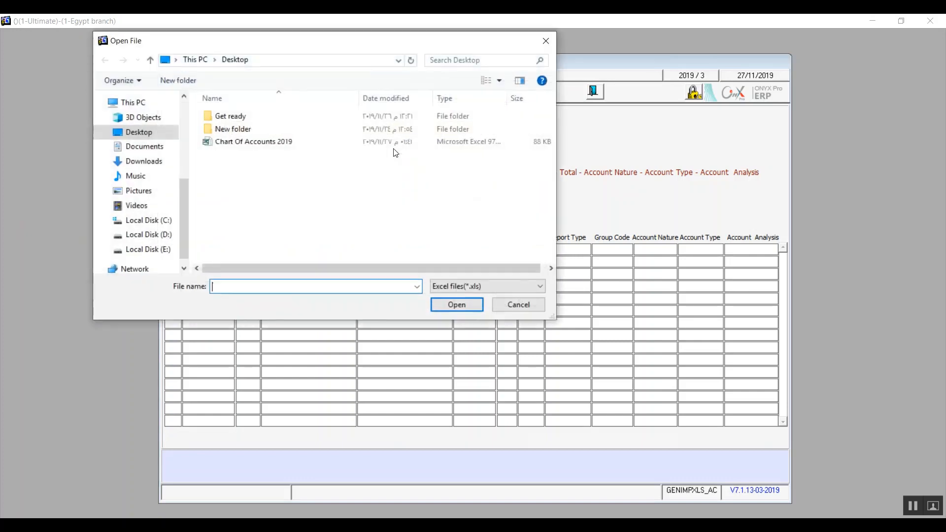
pyautogui.click(266, 142)
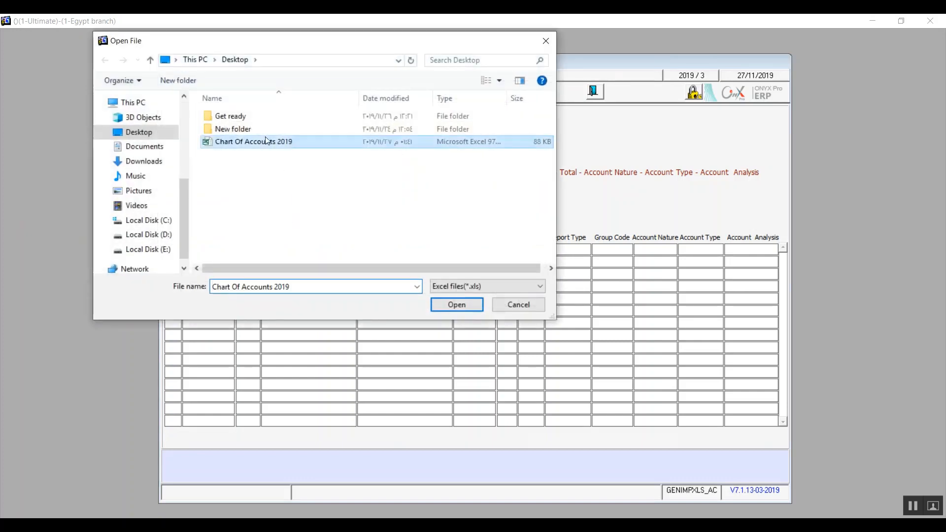
pyautogui.click(465, 306)
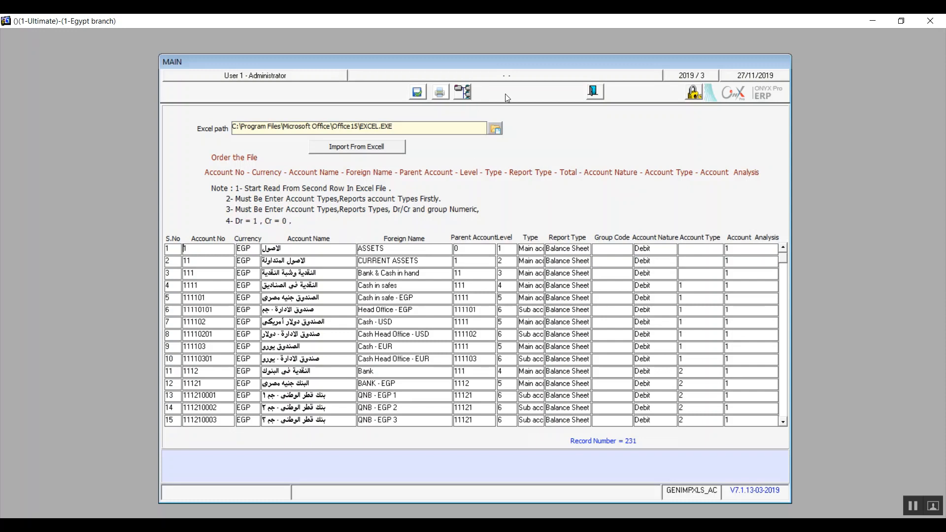
pyautogui.click(416, 95)
# Exit the import screen, close Shortcuts, and load the account tree
pyautogui.click(599, 89)
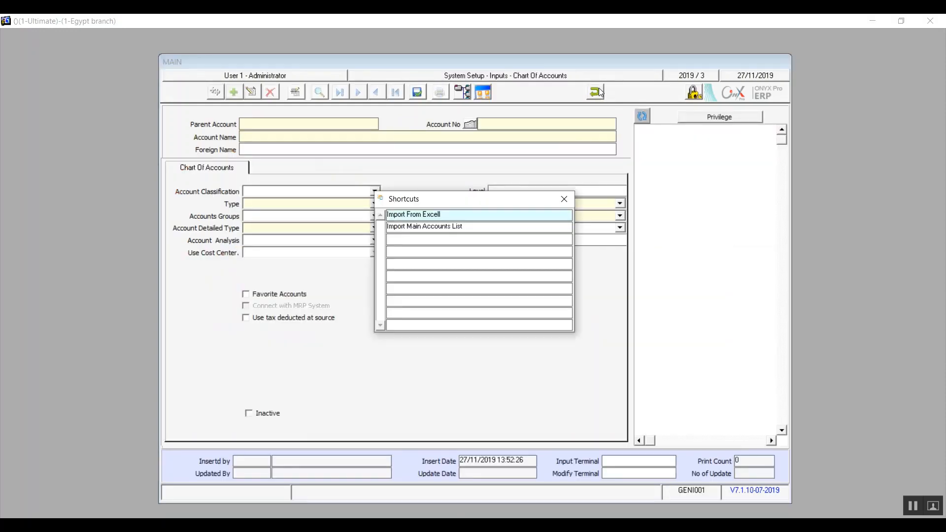
pyautogui.click(565, 200)
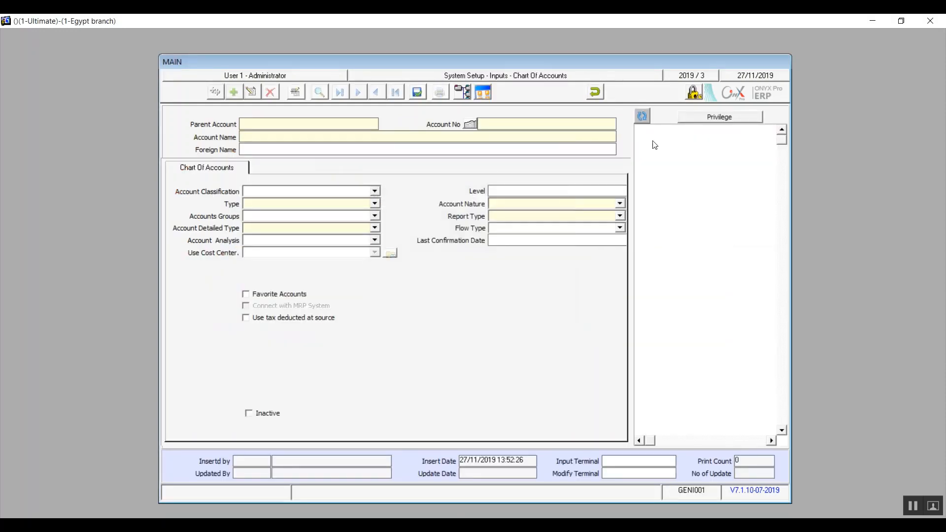
pyautogui.click(643, 116)
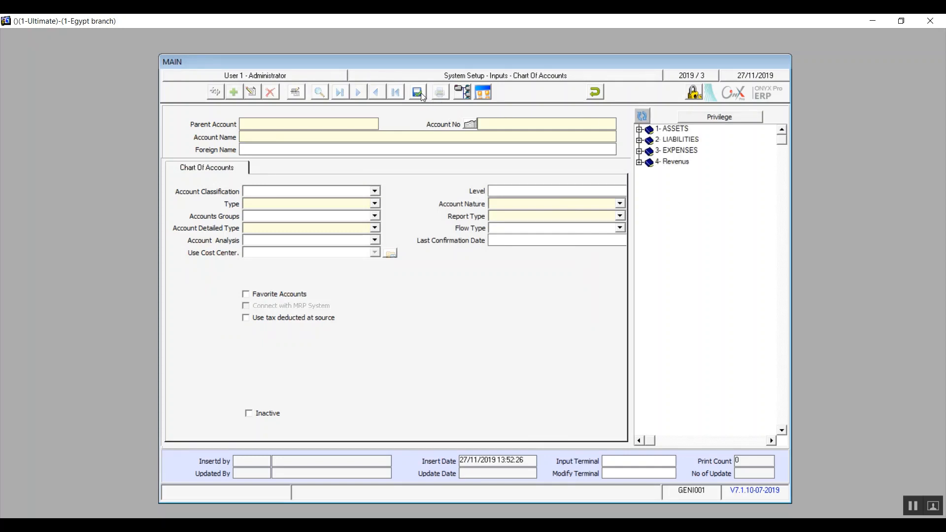
# Discard the empty pending account entry after its save fails for a missing account code
pyautogui.click(597, 93)
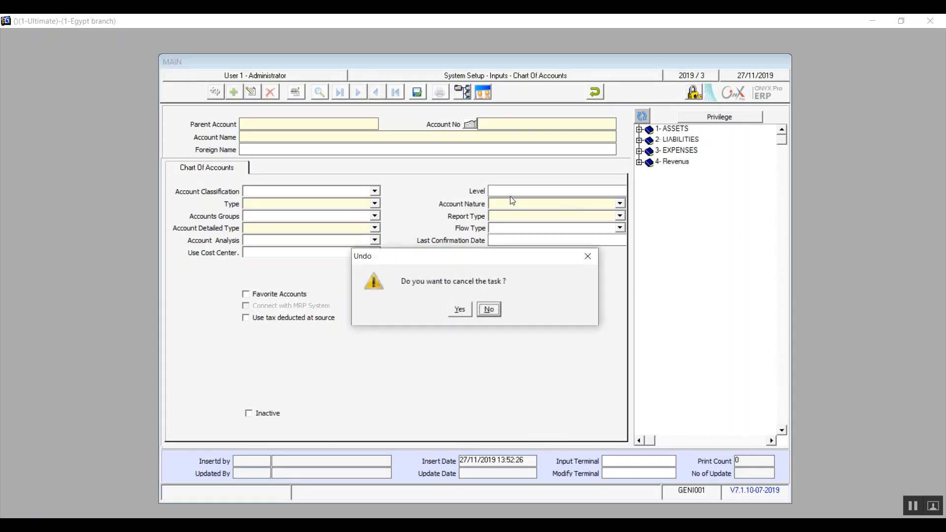
pyautogui.click(487, 310)
pyautogui.click(417, 96)
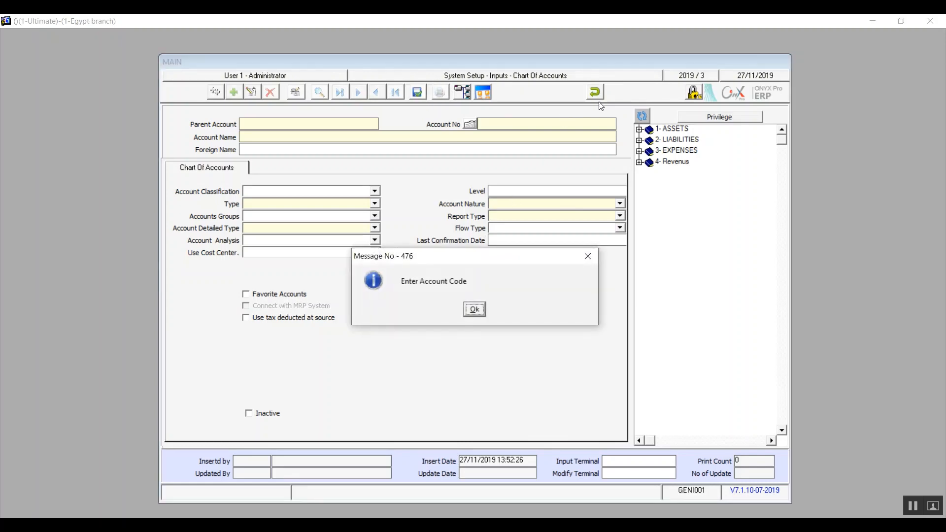
pyautogui.click(485, 308)
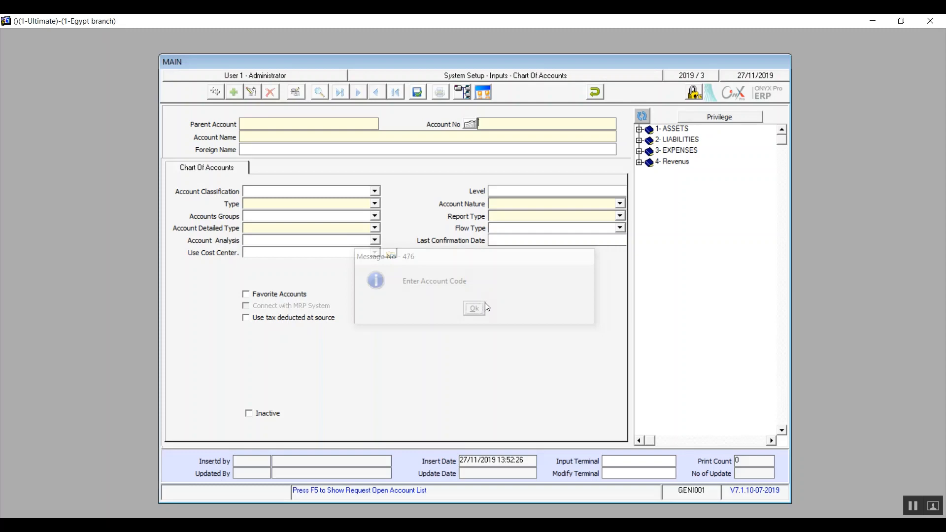
pyautogui.click(595, 94)
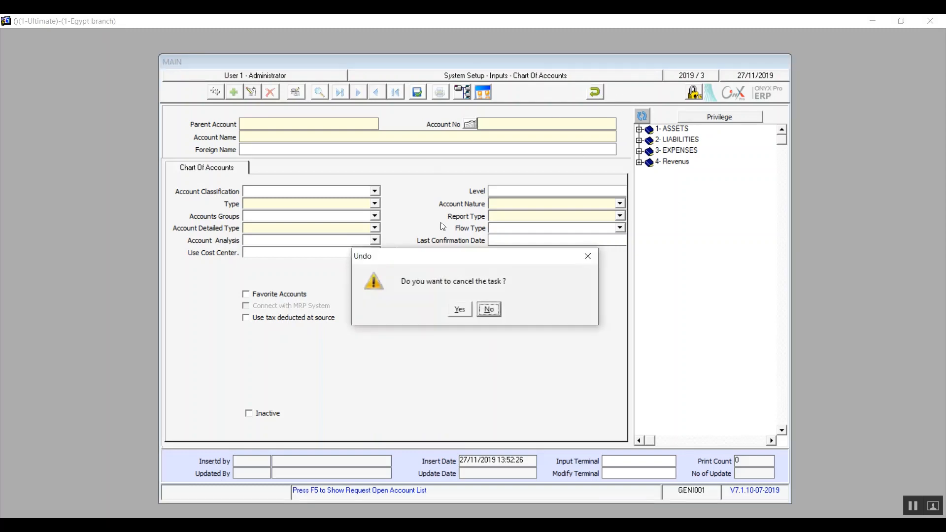
pyautogui.click(460, 309)
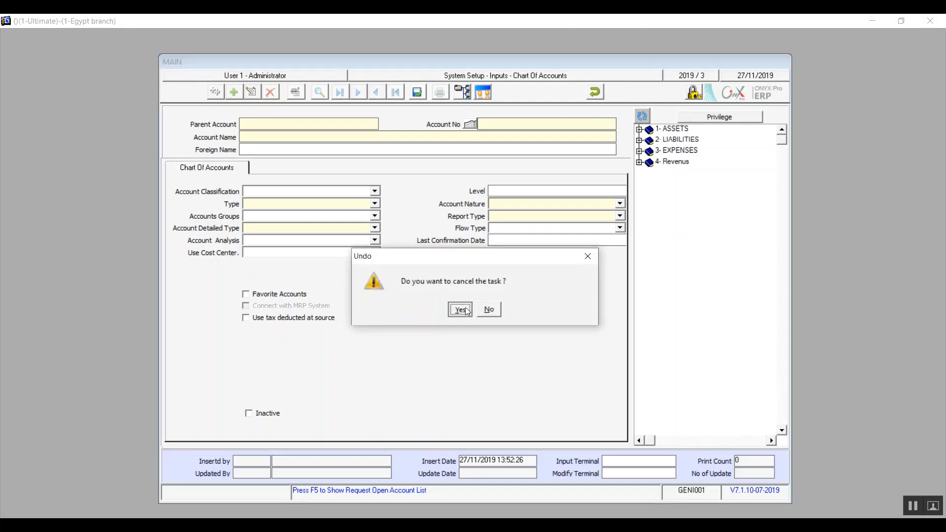
# Start a new account with Account No 1 and accept the 'already exists' warning
pyautogui.click(233, 92)
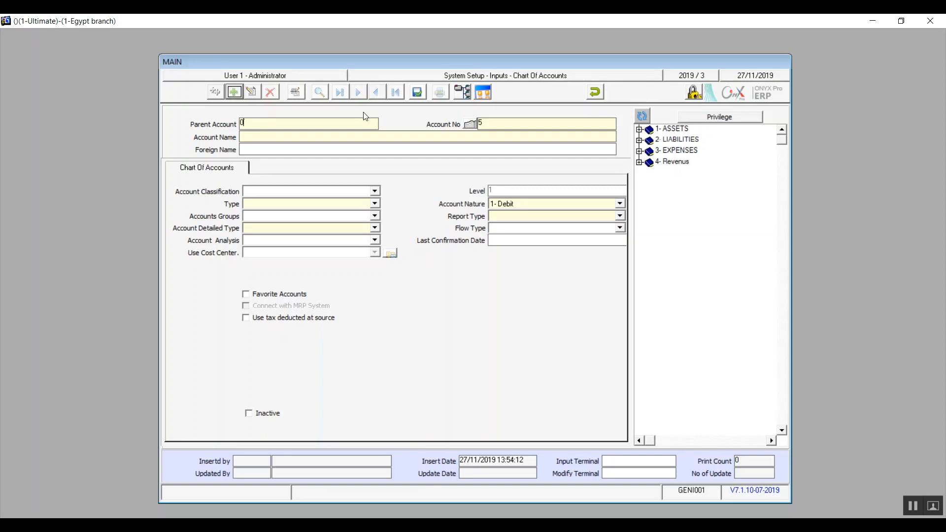
pyautogui.click(489, 123)
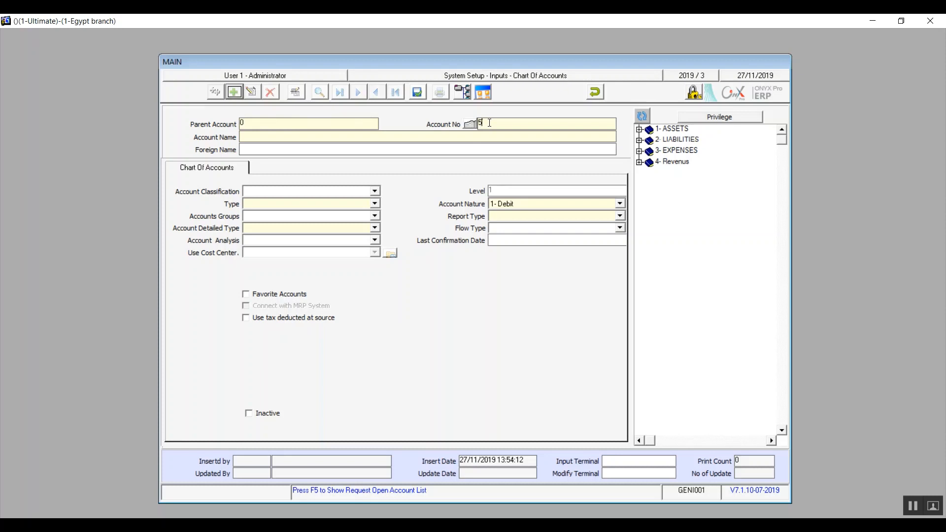
pyautogui.press('BackSpace')
pyautogui.write('1')
pyautogui.click(384, 138)
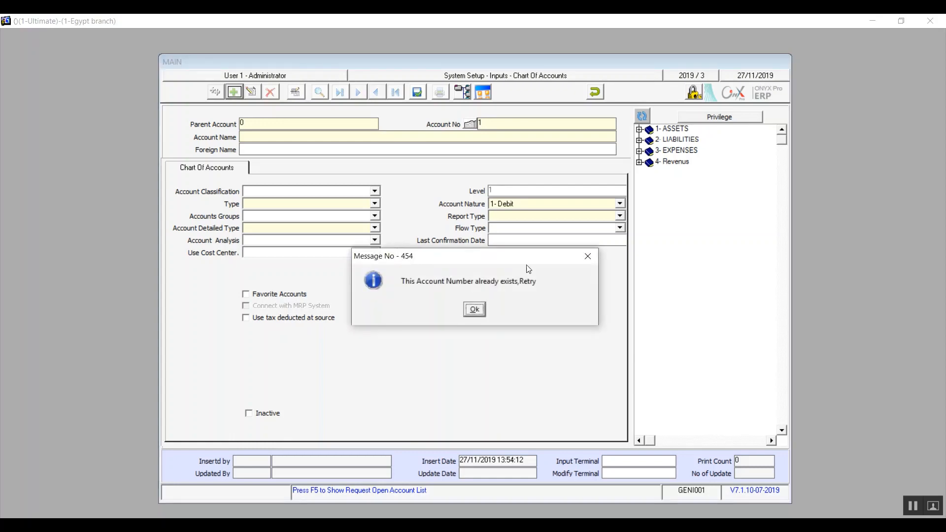
pyautogui.click(475, 310)
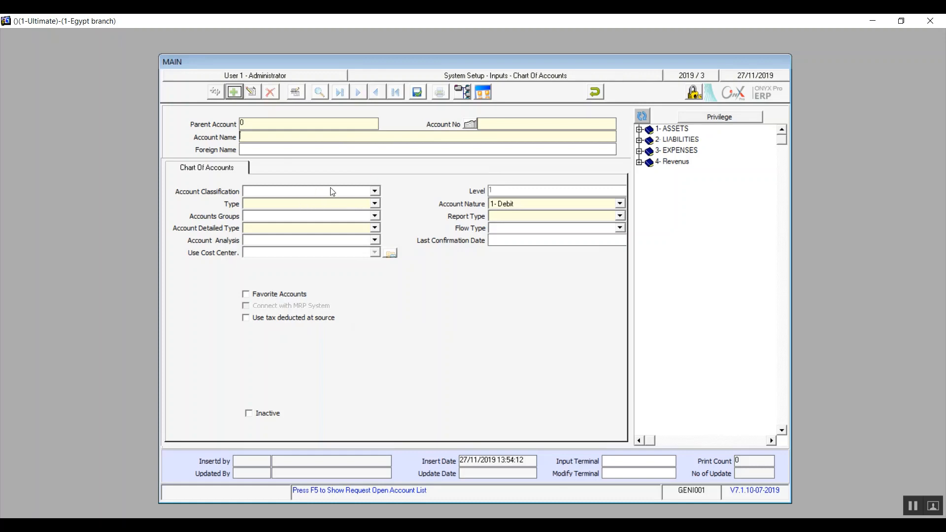
# Set the account type to 2-Sub accounts, leaving classification and Flow Type blank
pyautogui.click(376, 192)
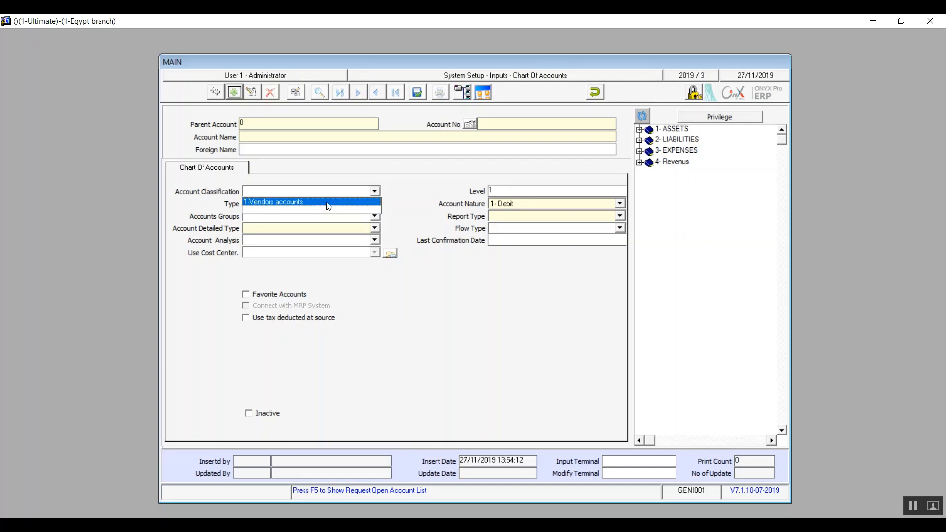
pyautogui.click(375, 192)
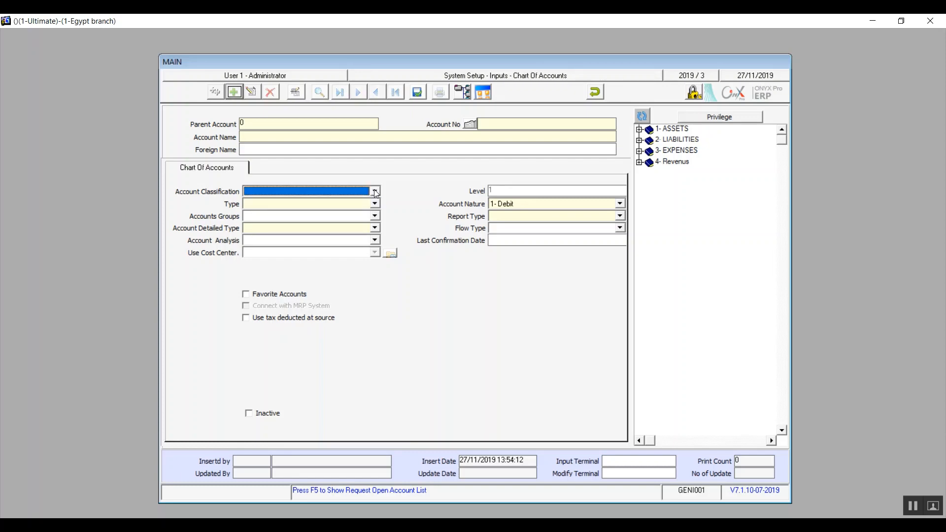
pyautogui.click(377, 204)
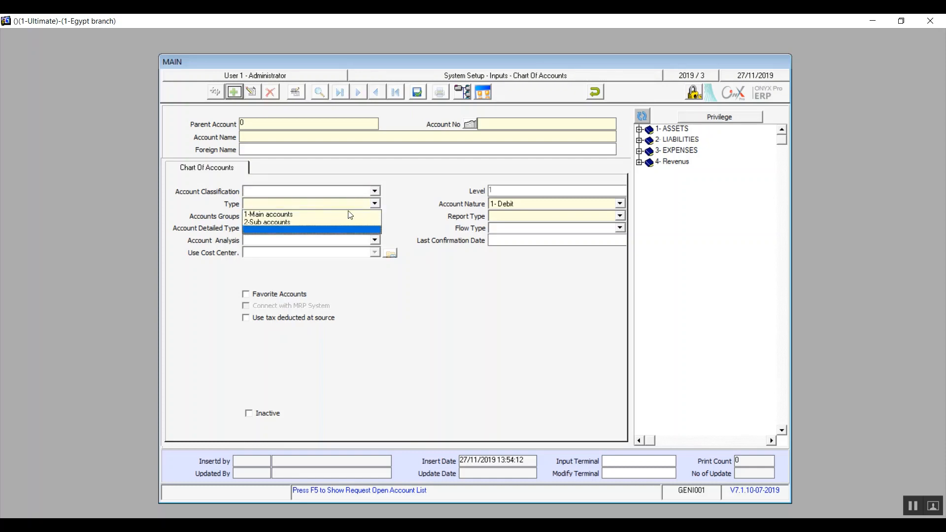
pyautogui.click(323, 217)
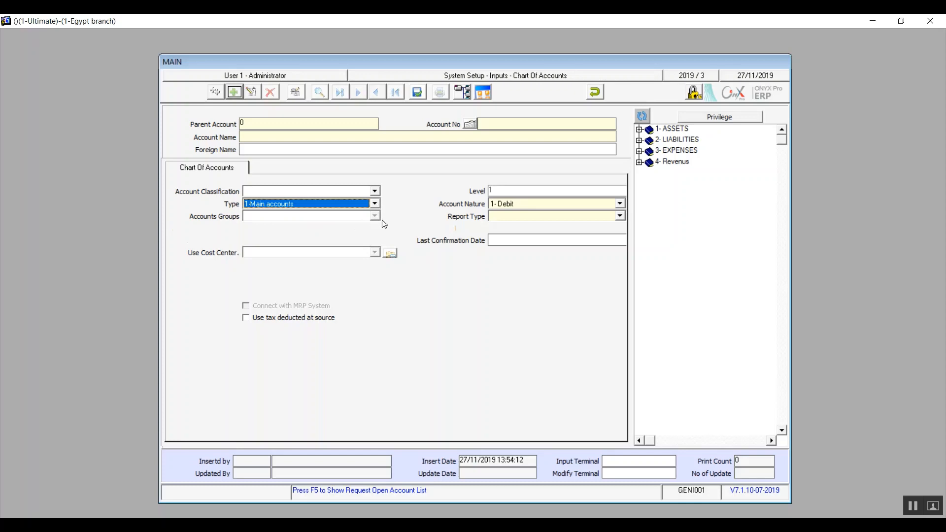
pyautogui.click(376, 203)
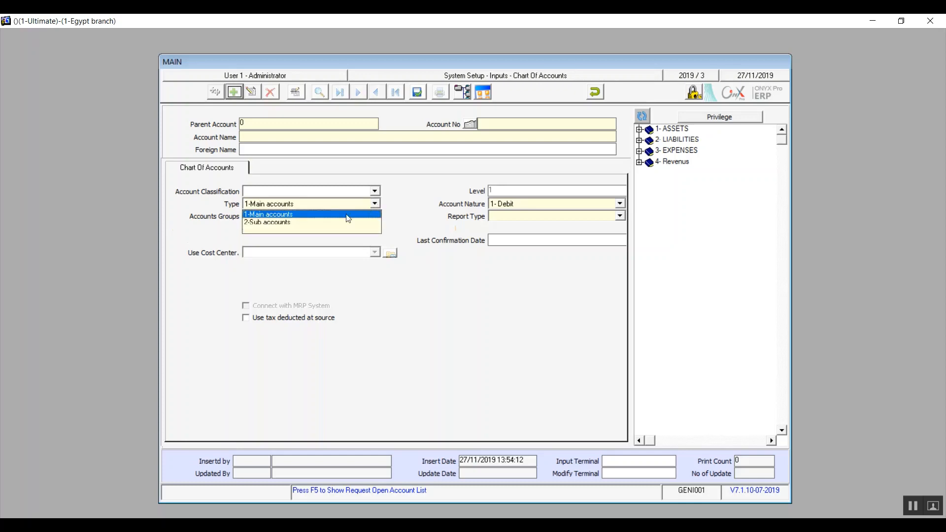
pyautogui.click(320, 224)
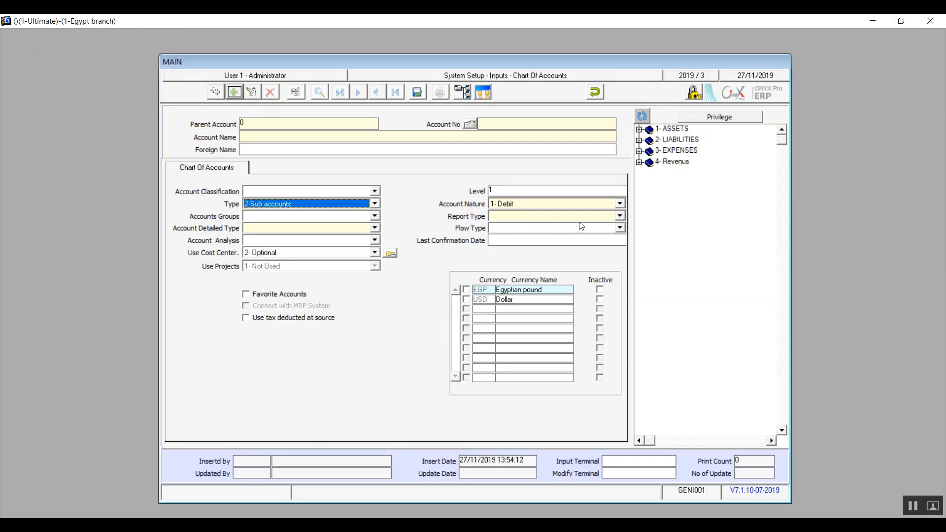
pyautogui.click(620, 228)
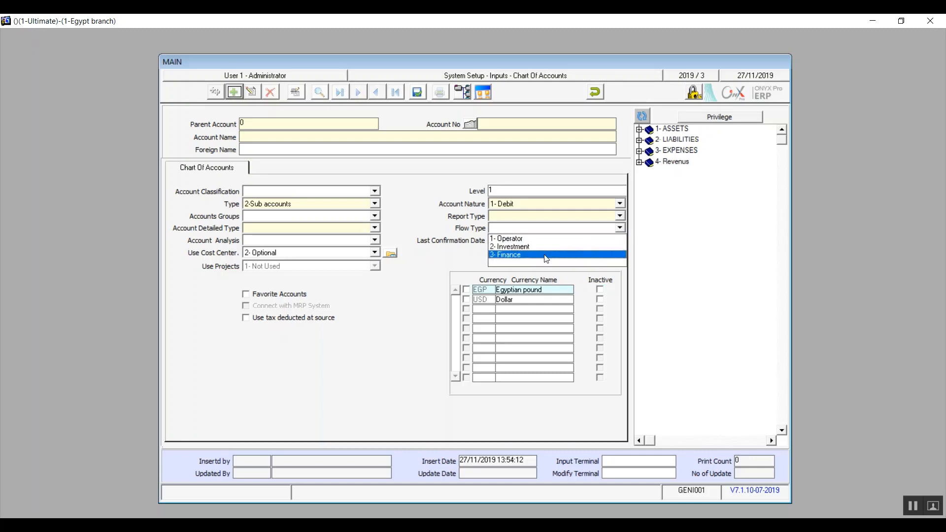
pyautogui.click(587, 264)
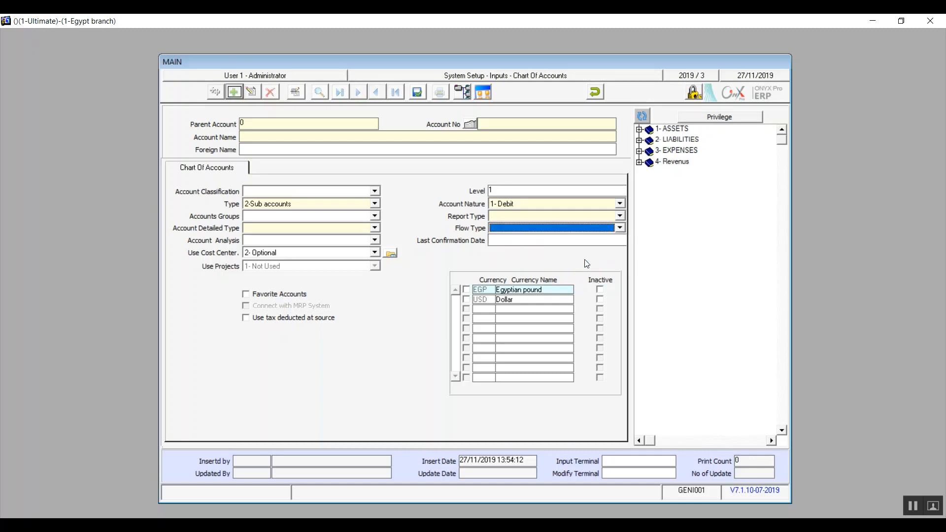
pyautogui.click(375, 217)
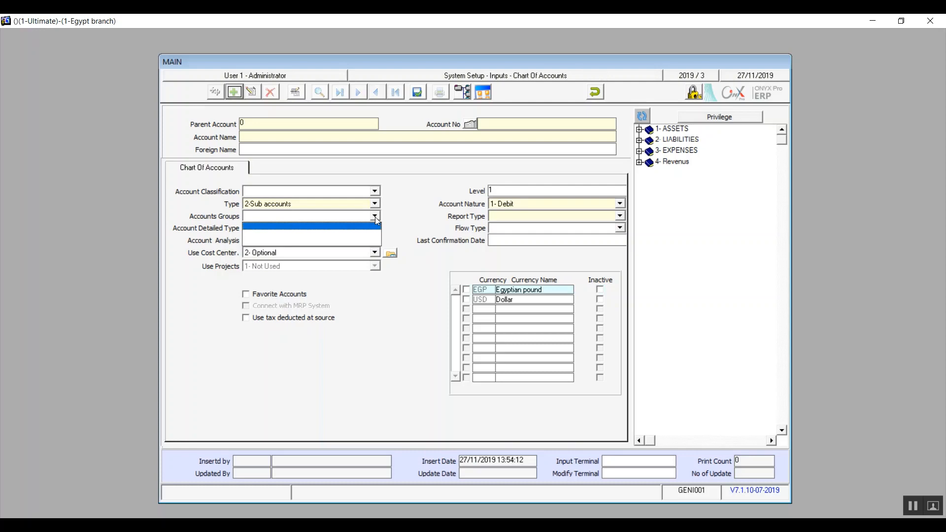
# Leave Accounts Groups empty and set Account Detailed Type to 2- Bank
pyautogui.click(376, 219)
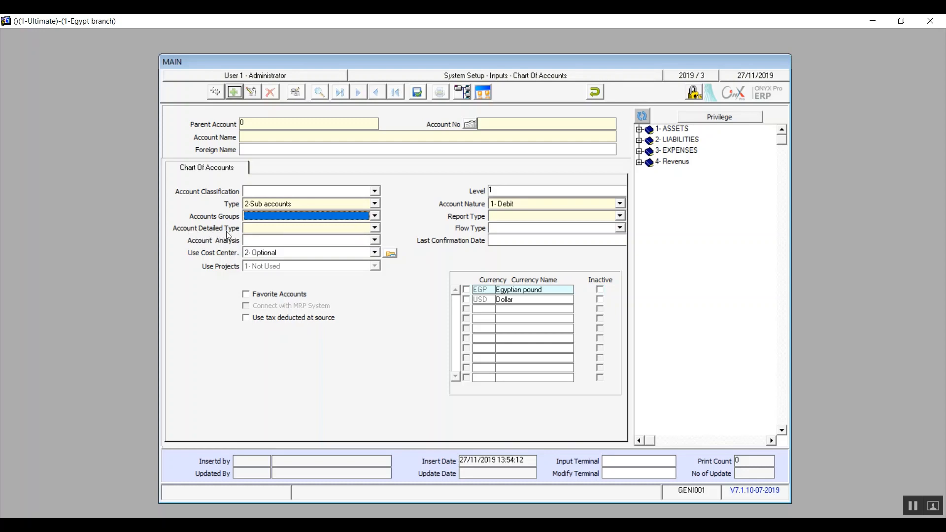
pyautogui.click(375, 228)
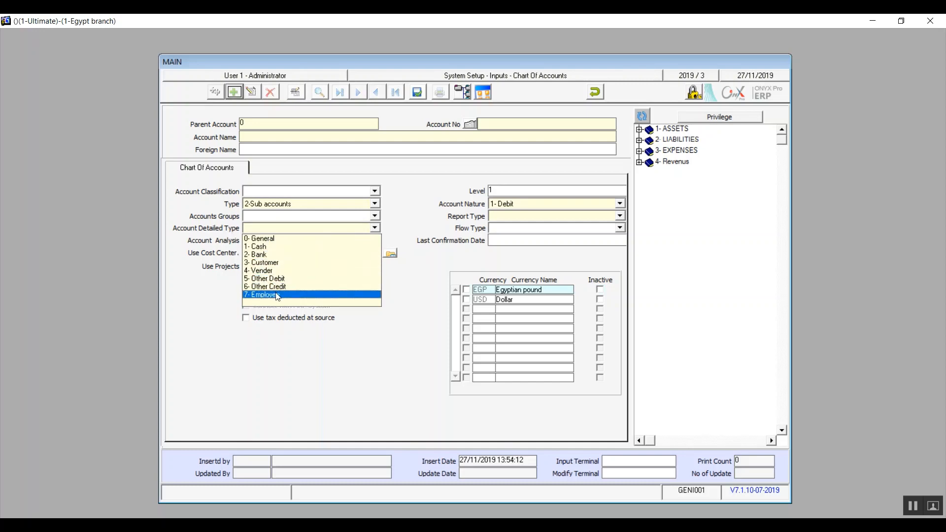
pyautogui.click(264, 256)
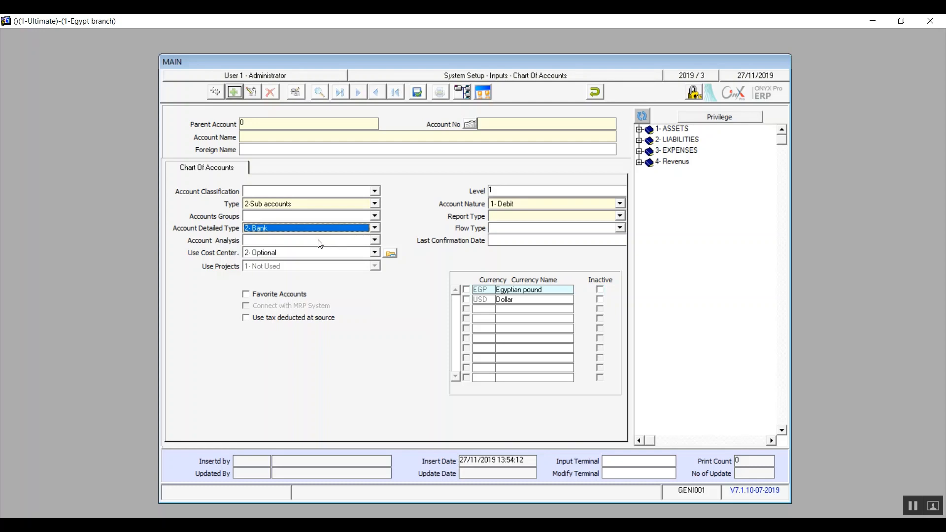
# Set Account Analysis to 122-Banks
pyautogui.click(375, 241)
pyautogui.click(376, 241)
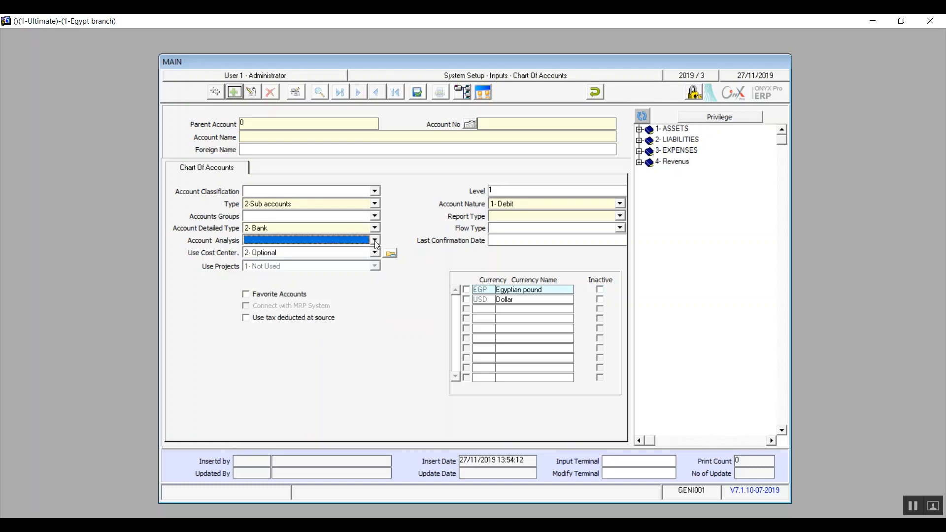
pyautogui.click(375, 241)
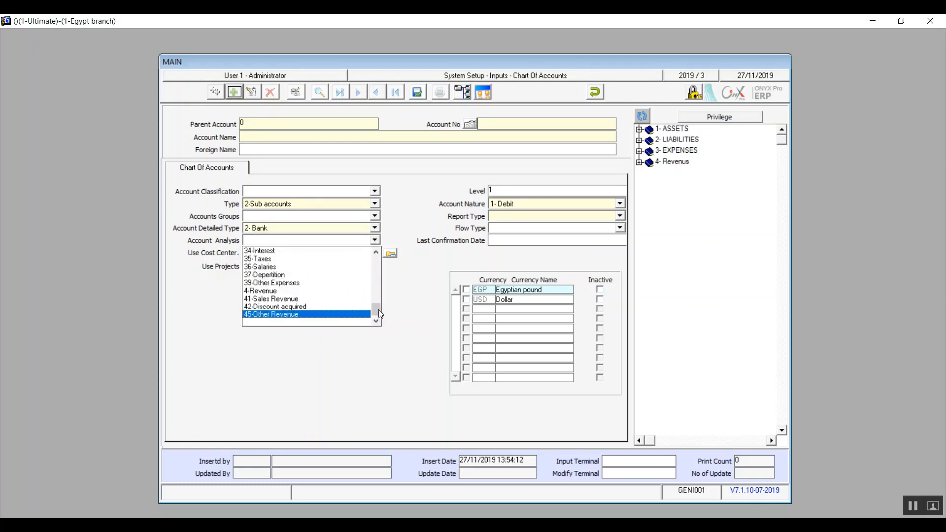
pyautogui.moveTo(379, 309); pyautogui.dragTo(376, 254)
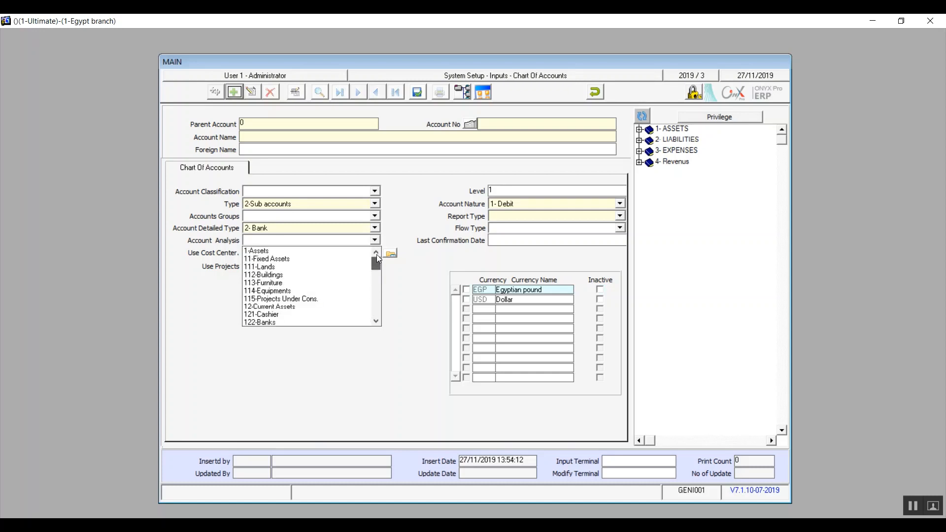
pyautogui.scroll(-2, 378, 262)
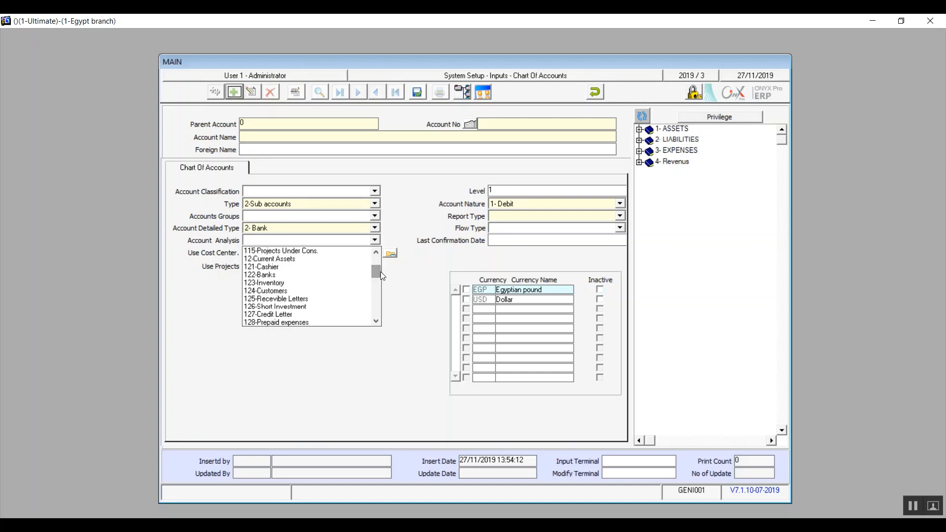
pyautogui.click(273, 274)
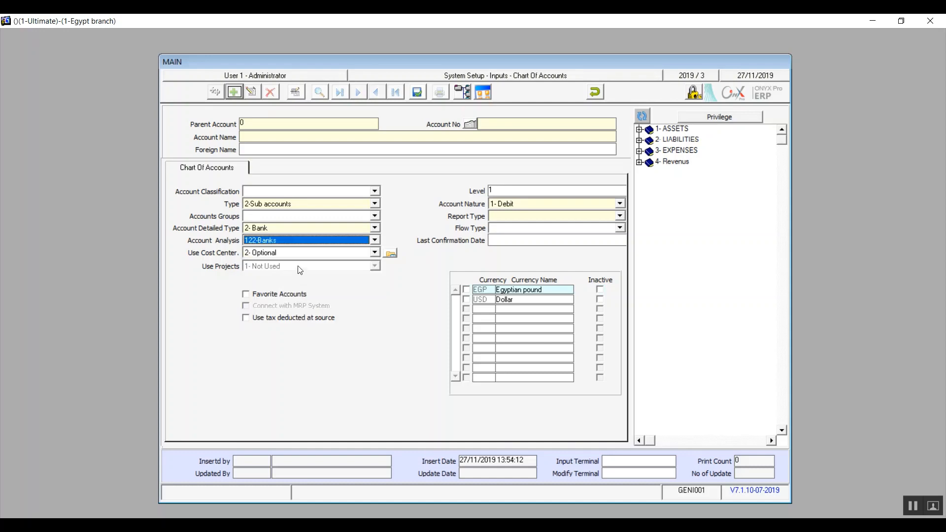
pyautogui.click(375, 253)
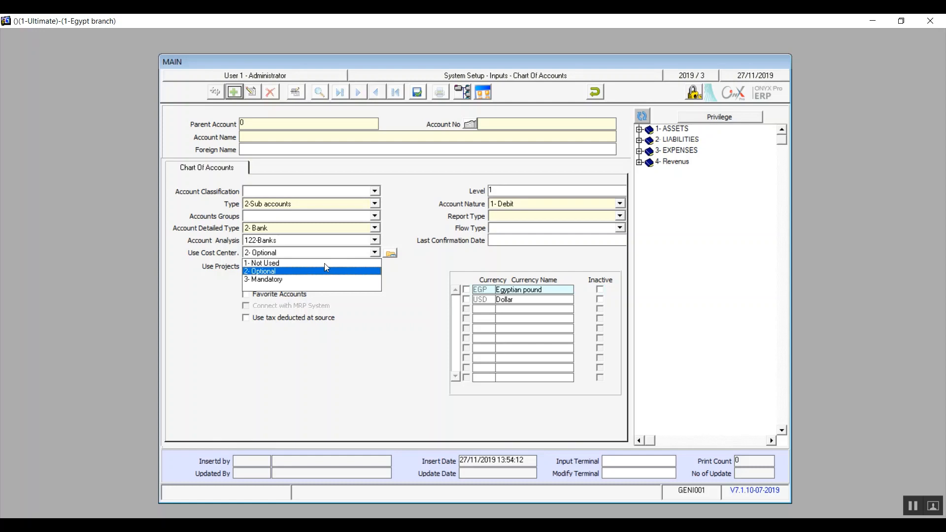
# Set Use Cost Center to 1- Not Used
pyautogui.press('Up')
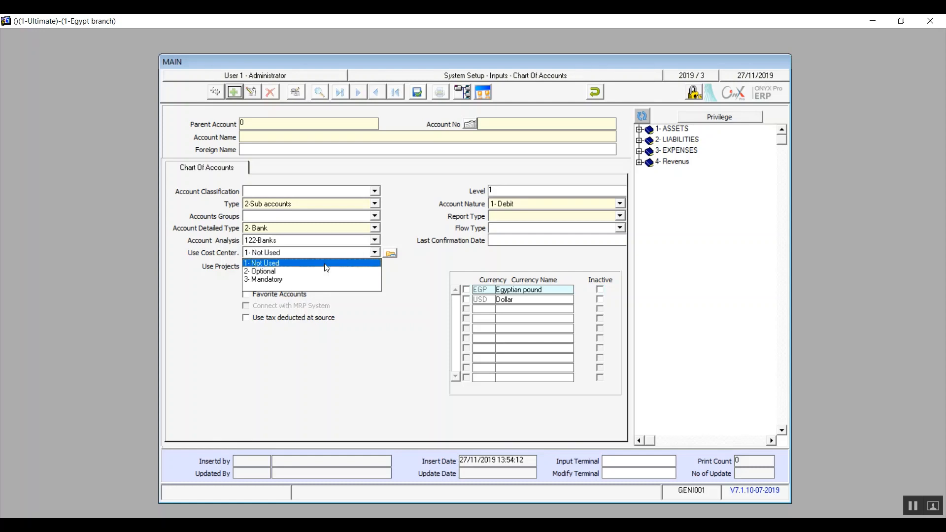
pyautogui.press('Down')
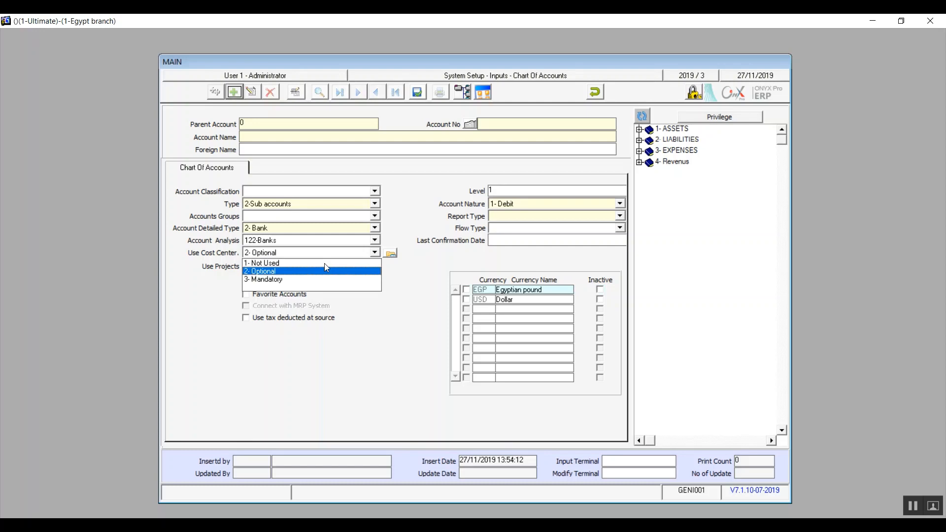
pyautogui.press('Down')
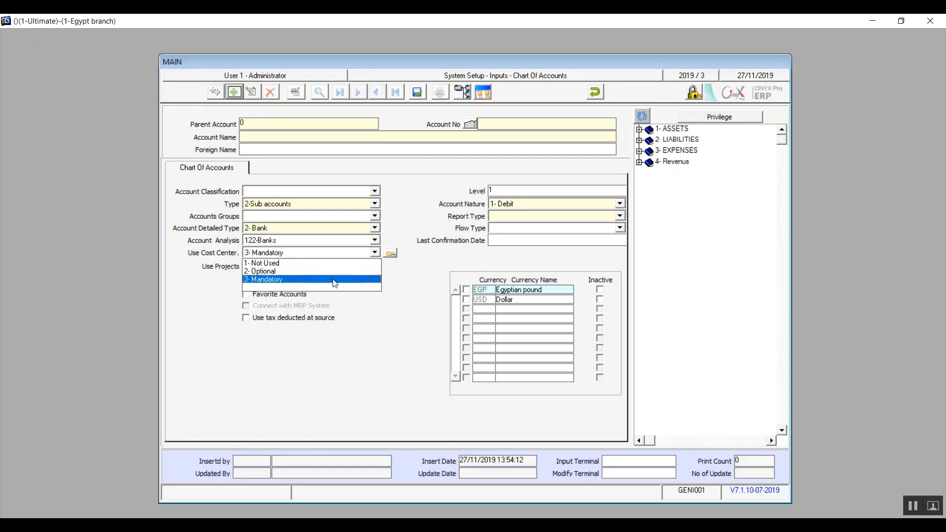
pyautogui.click(353, 264)
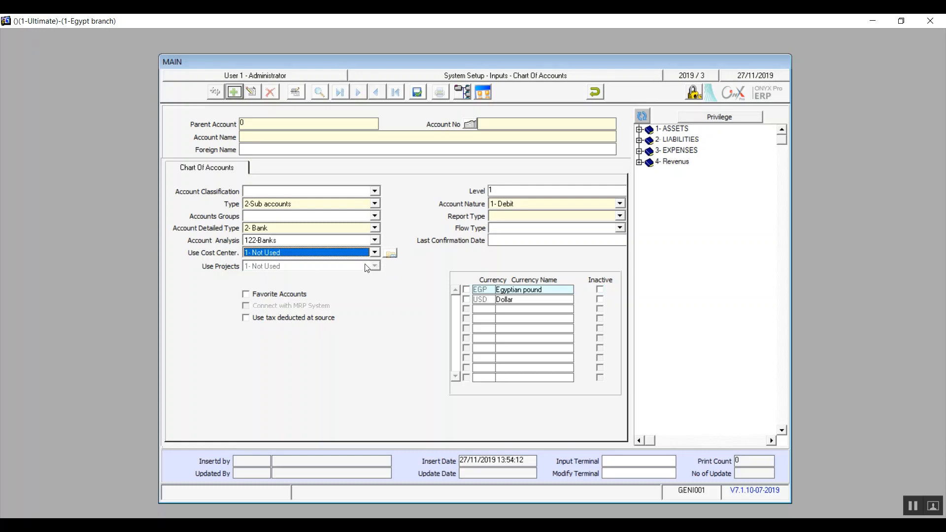
# Replace the account Level value 1 with 6
pyautogui.click(521, 189)
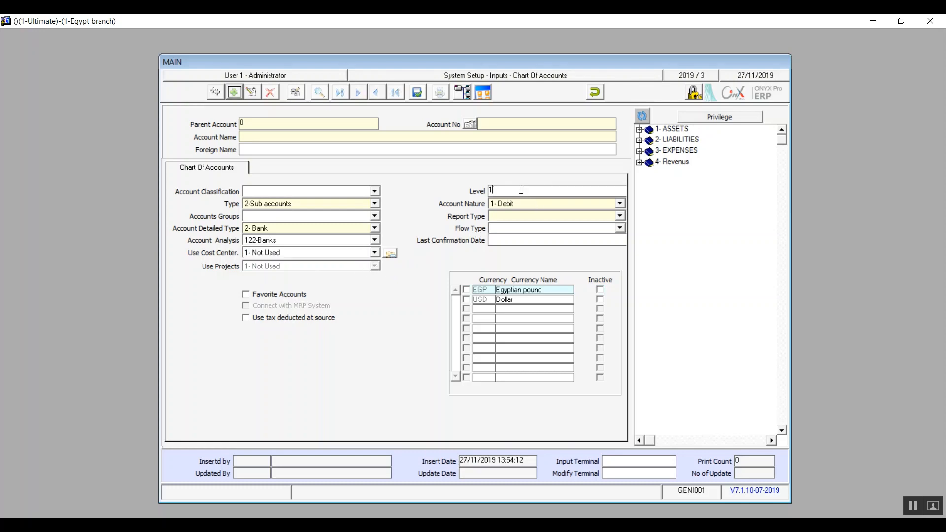
pyautogui.press('BackSpace')
pyautogui.write('1')
pyautogui.press('BackSpace')
pyautogui.write('6')
# Keep Account Nature 1- Debit, set Report Type 1-Balance Sheet and Flow Type 3- Finance
pyautogui.click(619, 204)
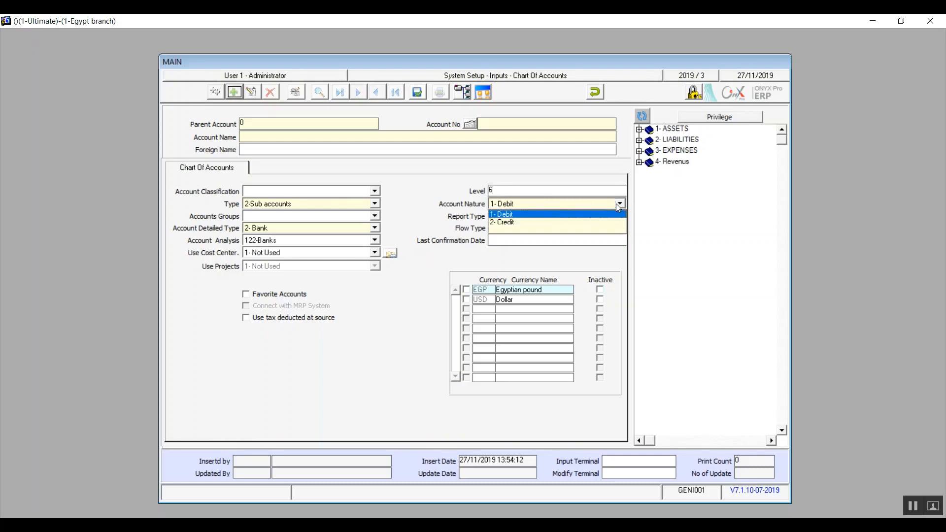
pyautogui.click(561, 214)
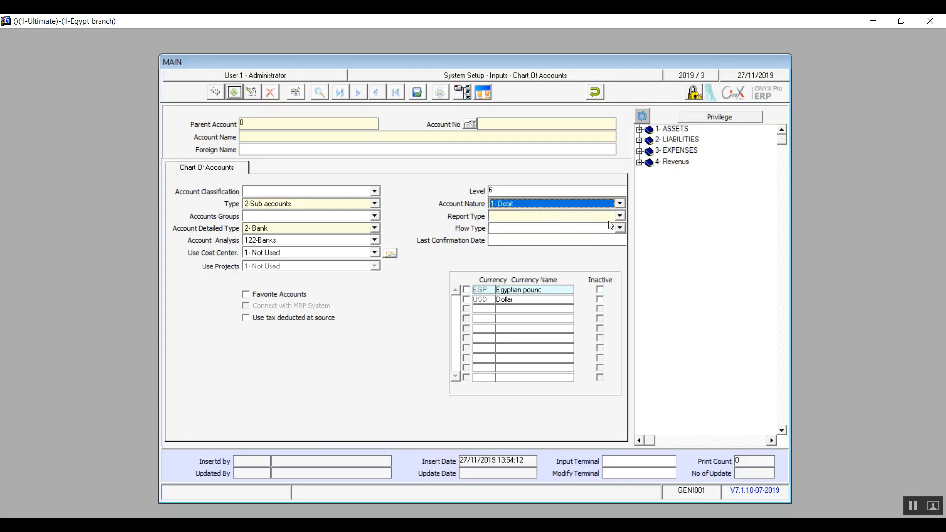
pyautogui.click(623, 216)
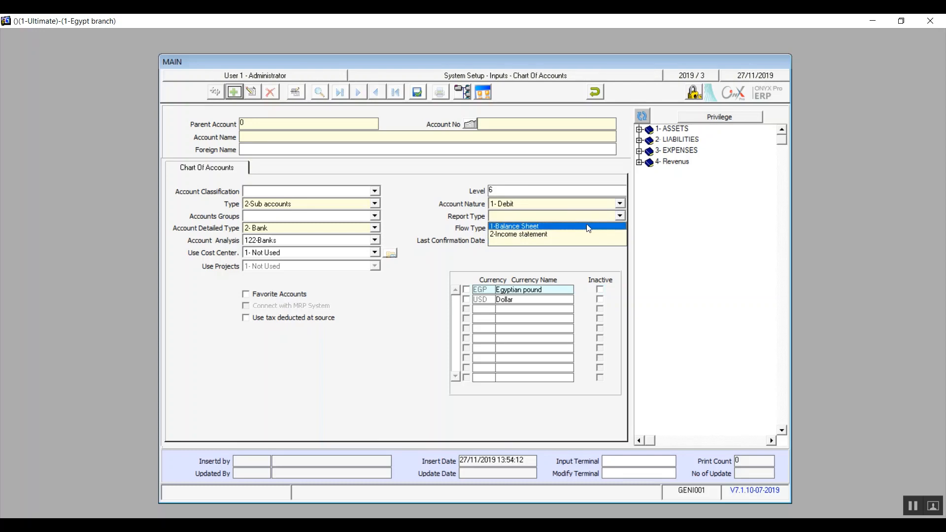
pyautogui.click(551, 227)
pyautogui.click(619, 228)
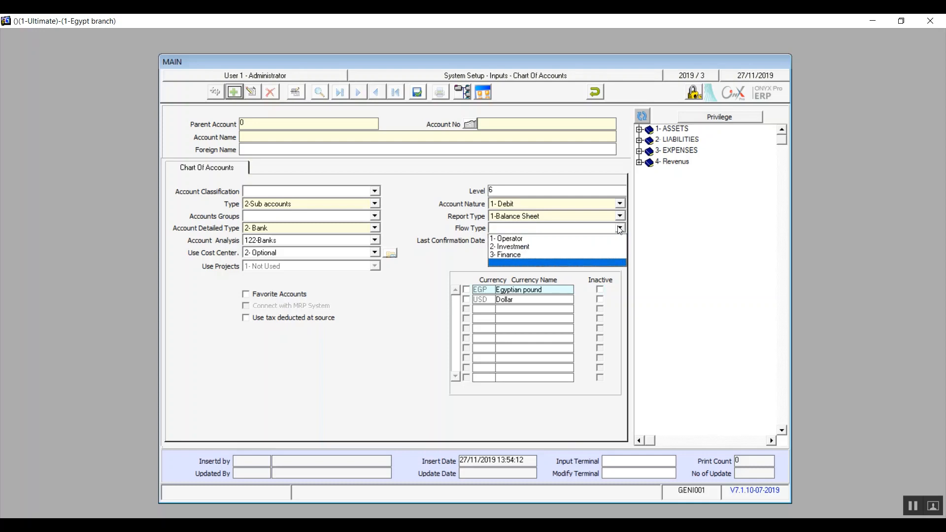
pyautogui.click(558, 255)
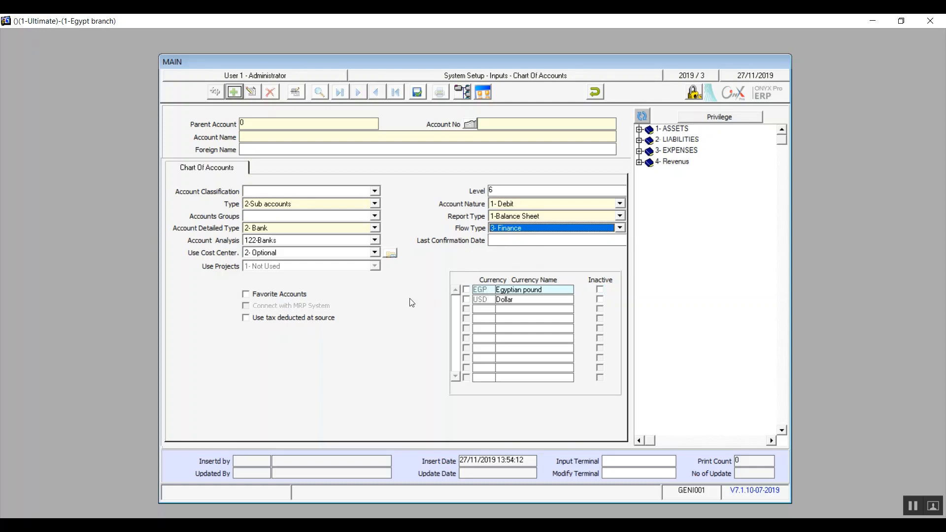
# Tick USD and Favorite on the draft sub account, then undo it to show 1- ASSETS again
pyautogui.click(600, 290)
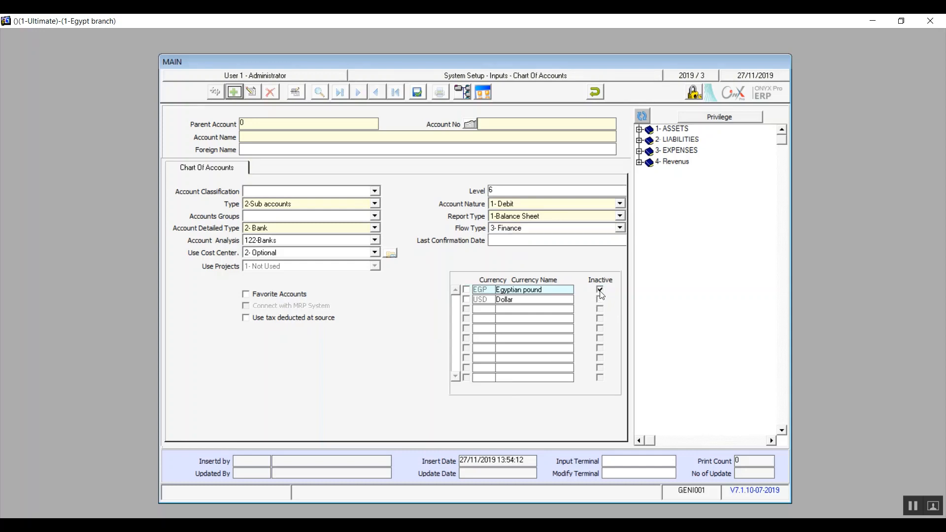
pyautogui.click(601, 291)
pyautogui.click(467, 300)
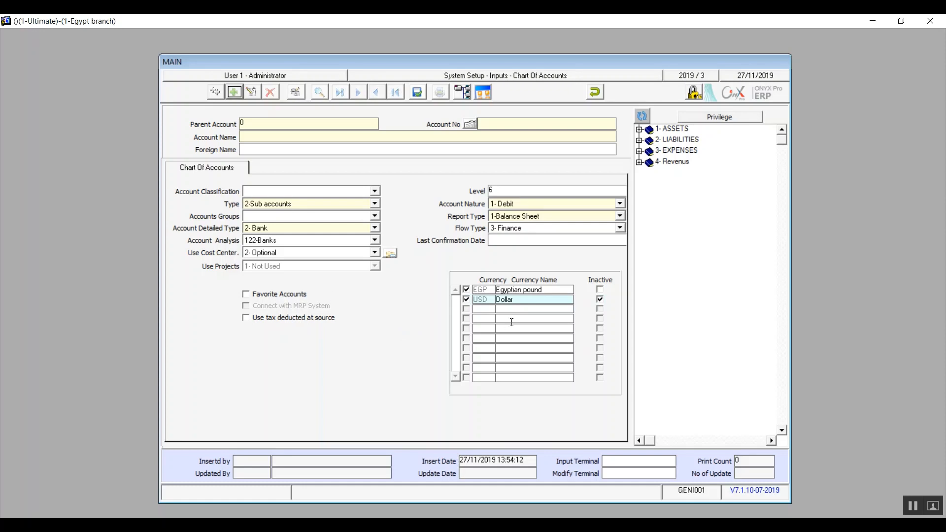
pyautogui.click(245, 297)
pyautogui.click(596, 93)
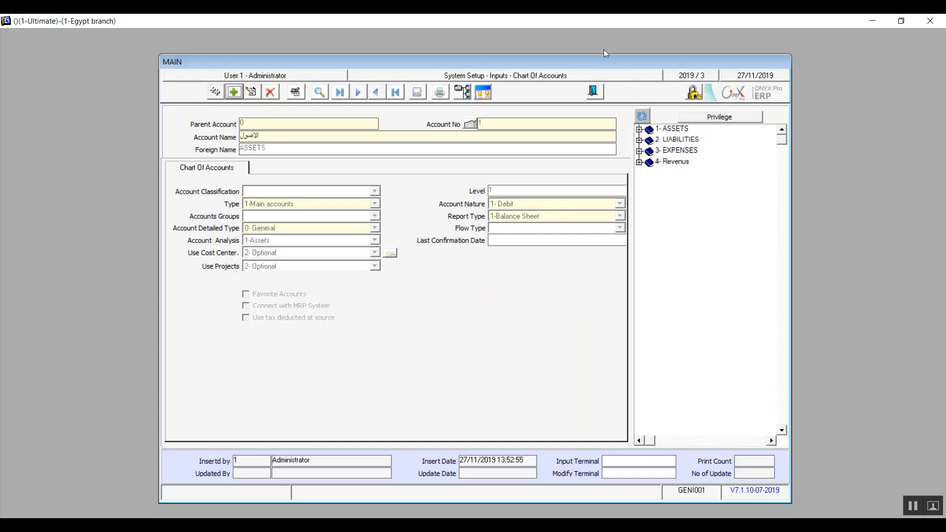
# Leave Chart Of Accounts, open Cost Centers, add a new record and open the Excel import screen
pyautogui.click(601, 93)
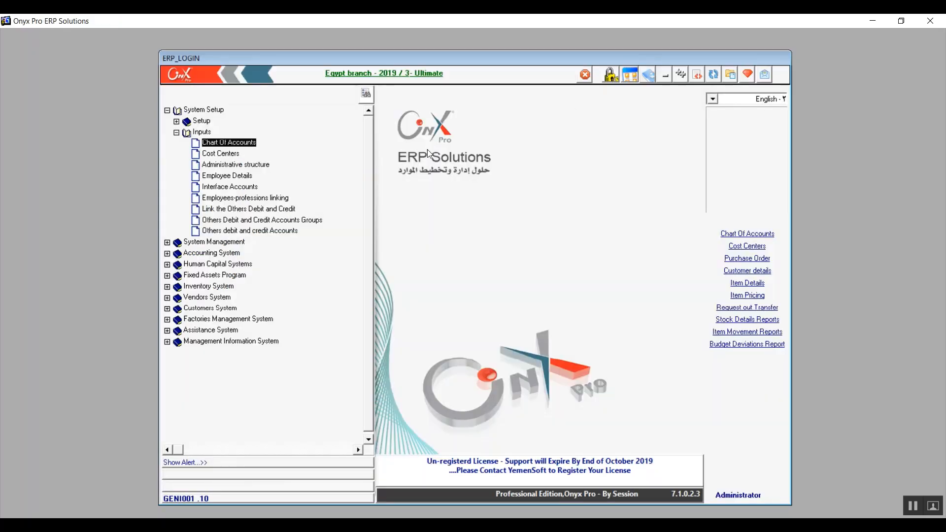
pyautogui.click(221, 155)
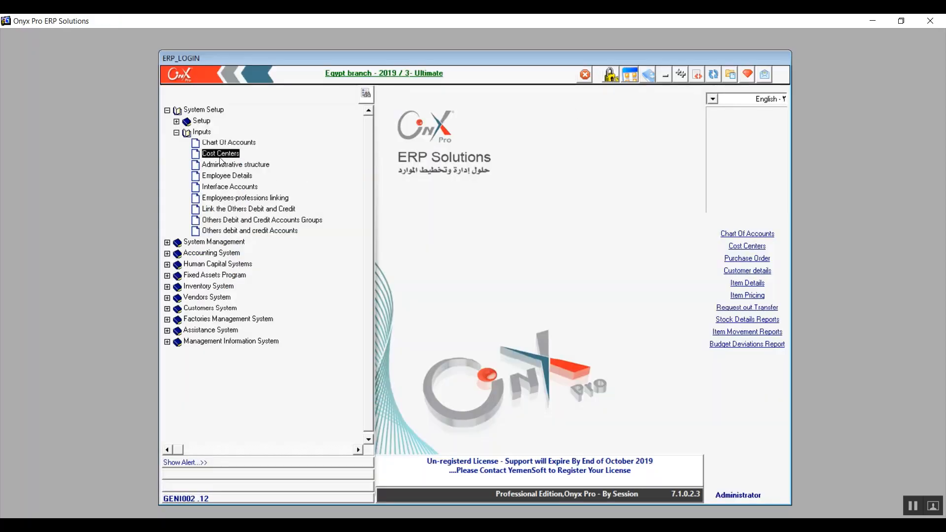
pyautogui.doubleClick(220, 158)
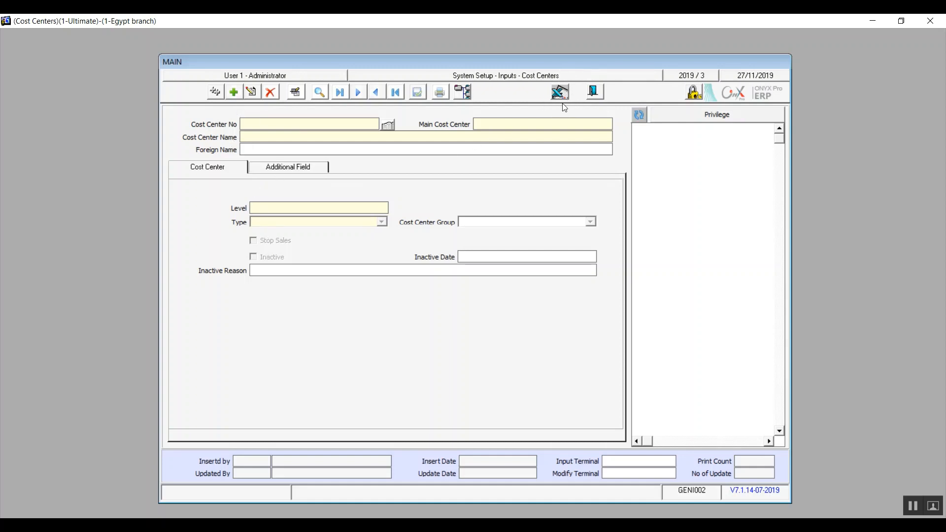
pyautogui.click(235, 94)
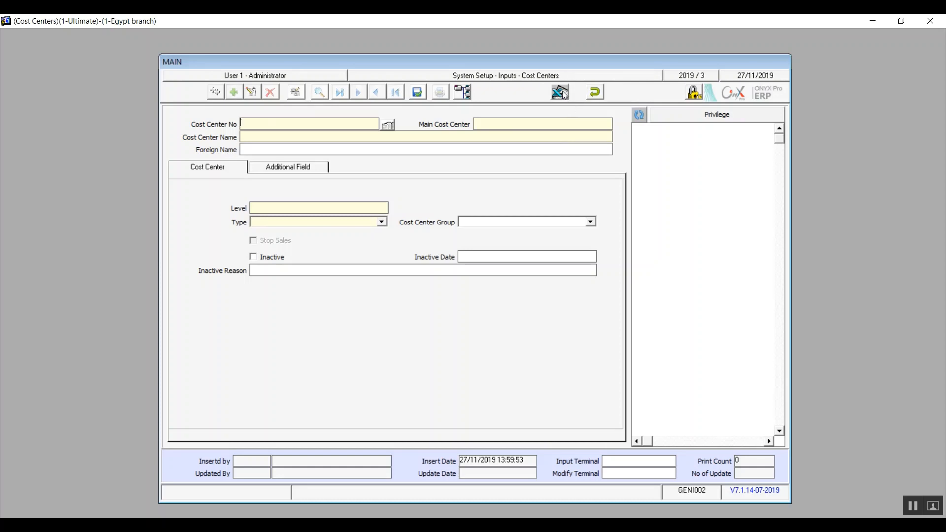
pyautogui.click(561, 91)
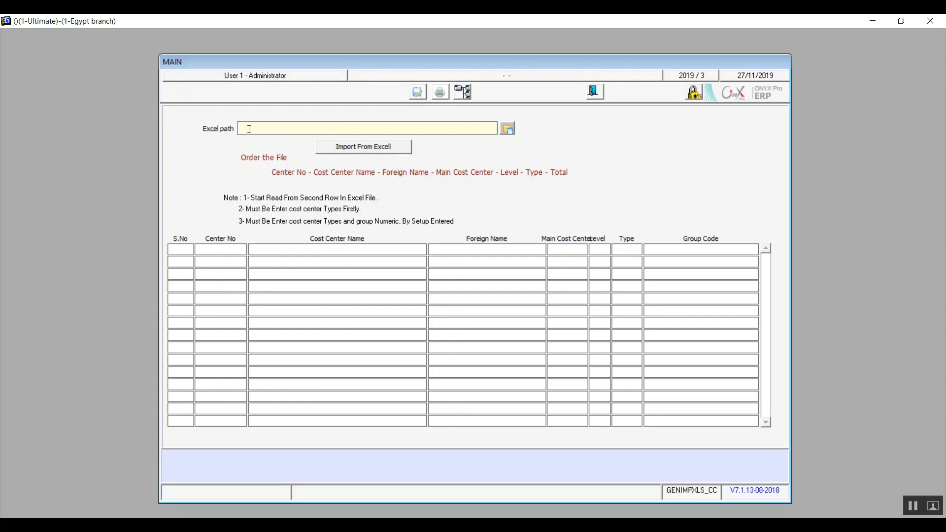
# Set the import's Excel path to the Office15 EXCEL.EXE program
pyautogui.click(508, 128)
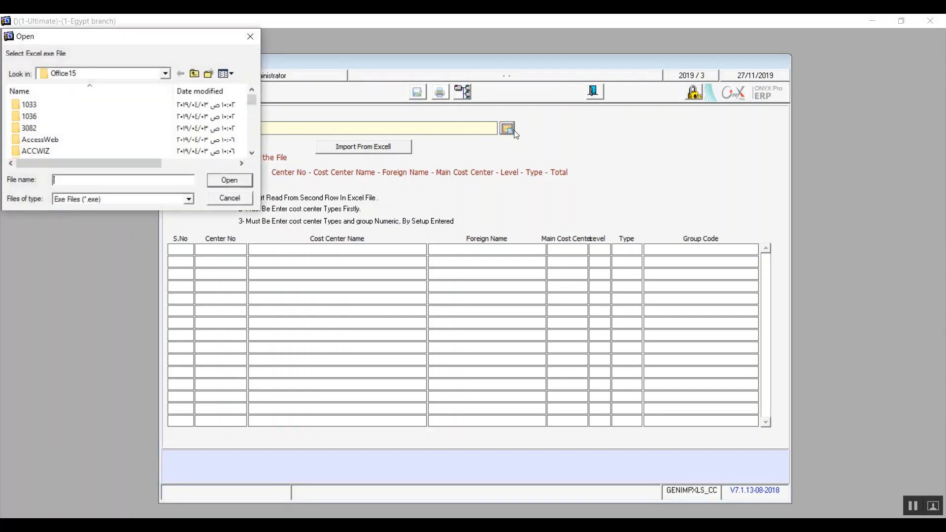
pyautogui.write('exc')
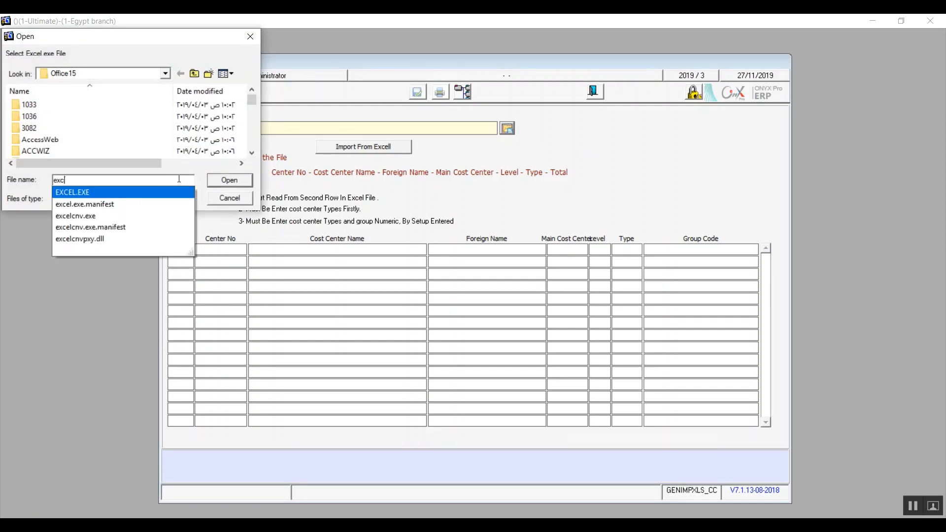
pyautogui.click(113, 196)
pyautogui.click(219, 185)
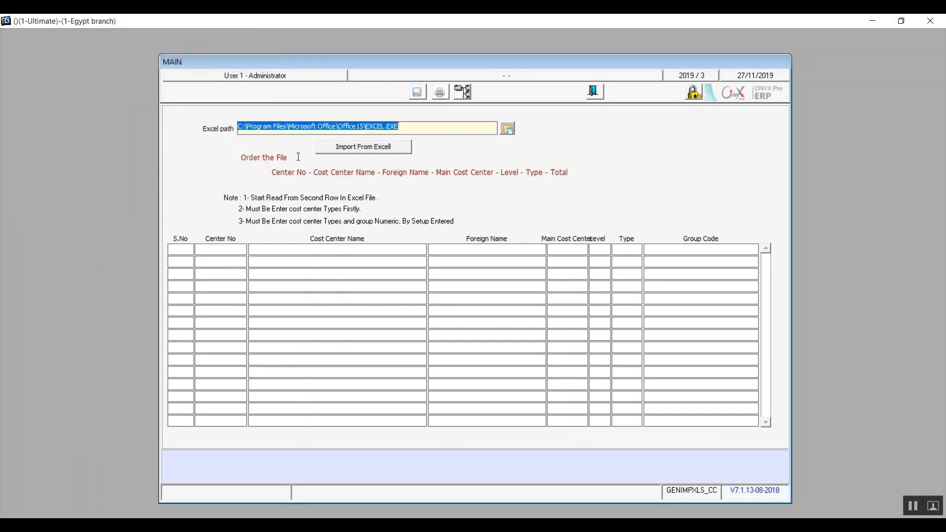
# Try Import From Excell, then cancel the spreadsheet selection and dismiss the message
pyautogui.click(366, 151)
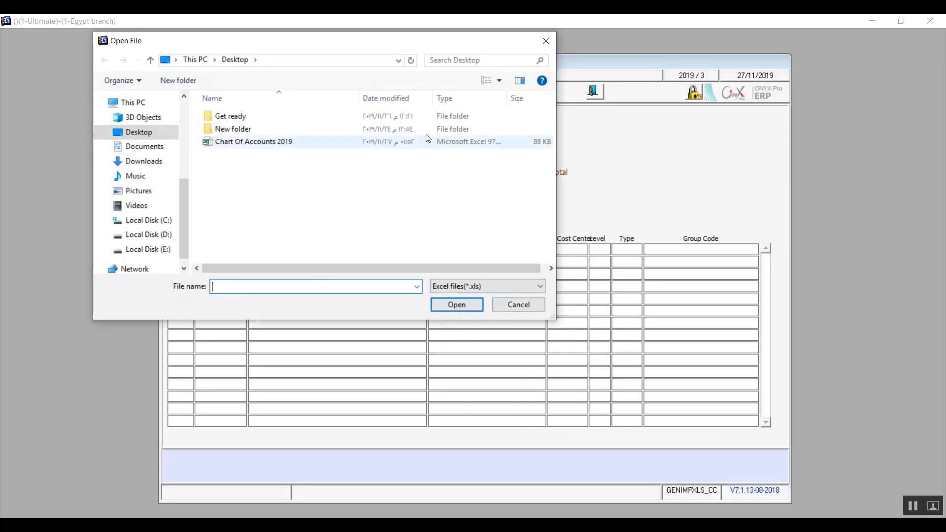
pyautogui.click(510, 306)
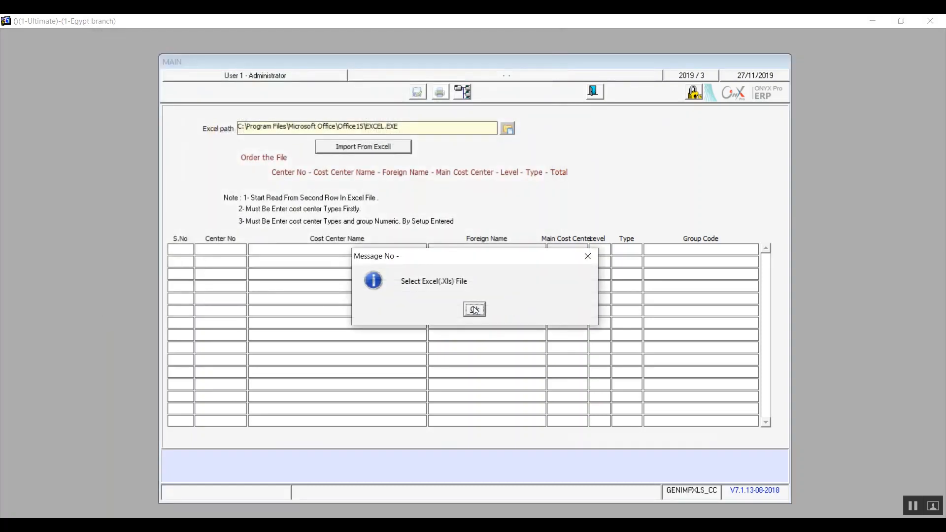
pyautogui.click(474, 310)
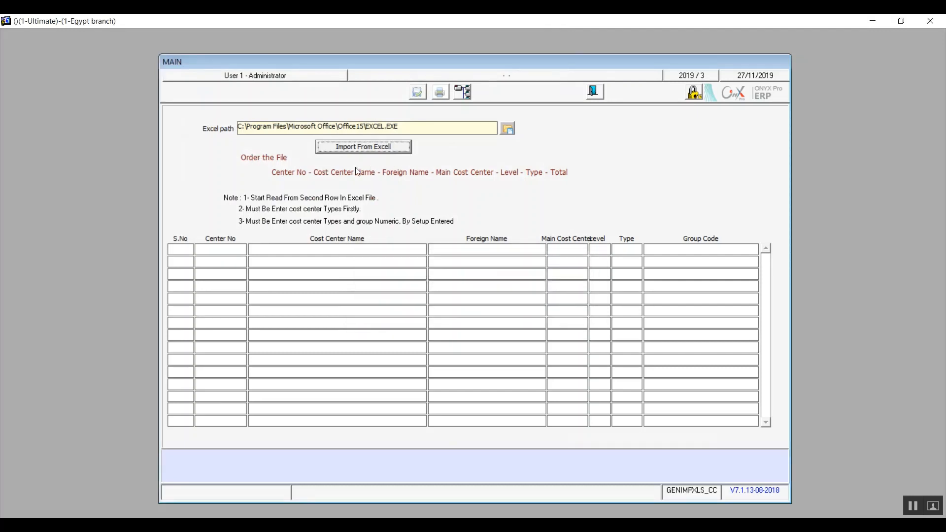
# Close the Excel import screen and cancel the pending new cost center
pyautogui.click(599, 90)
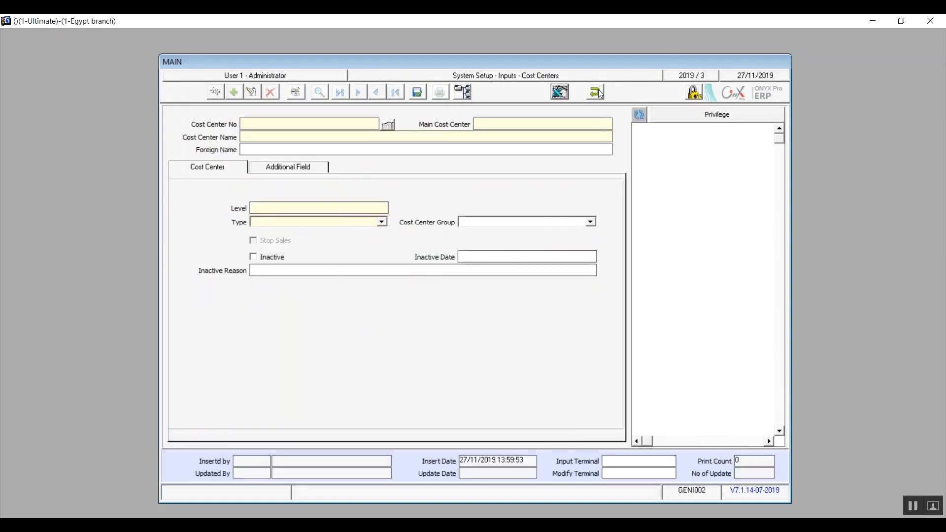
pyautogui.click(597, 91)
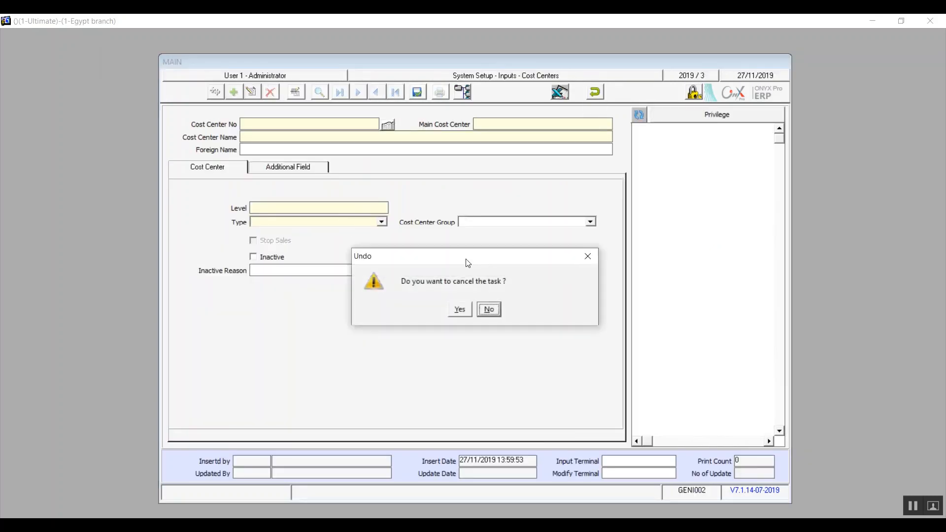
pyautogui.click(460, 311)
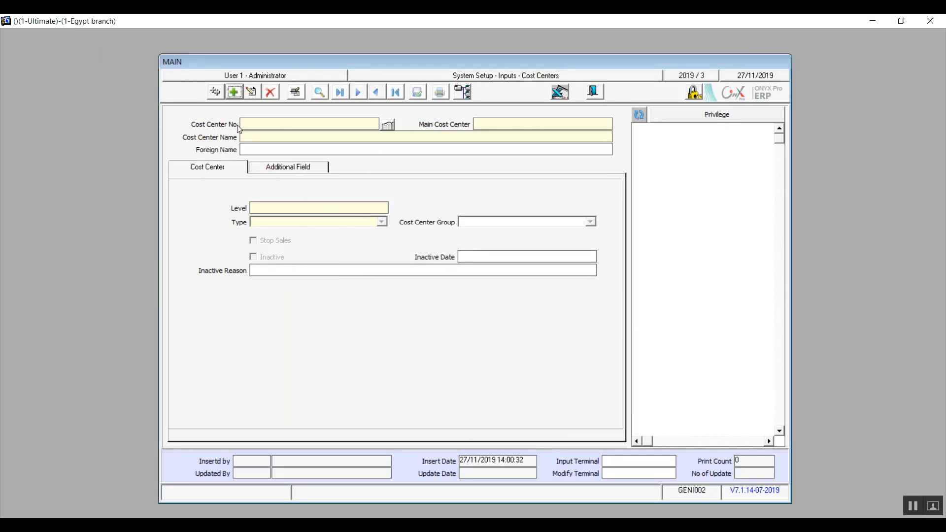
# Add cost center 1 under main cost center 0, named 'Summr cost'
pyautogui.click(235, 93)
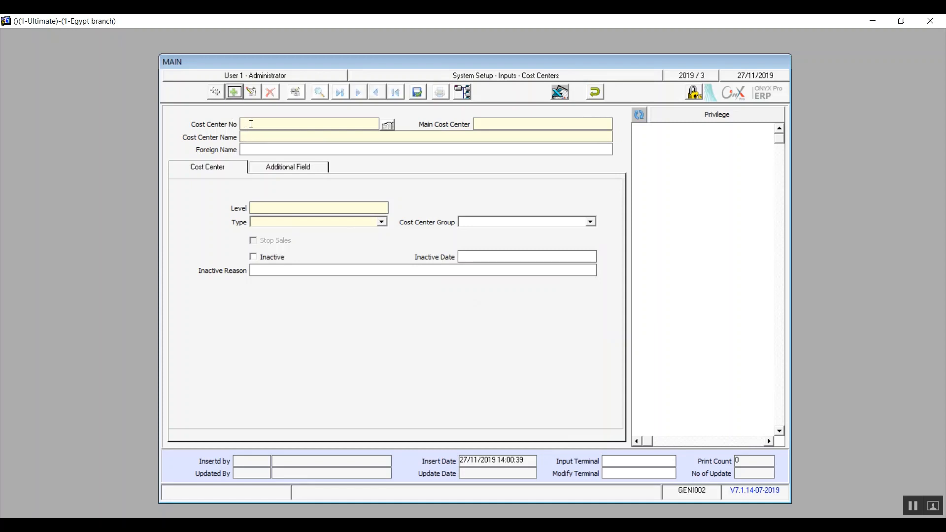
pyautogui.write('1')
pyautogui.click(488, 124)
pyautogui.write('0')
pyautogui.write('Summ')
pyautogui.write('r cost')
# Set cost center 1's type to 1-Main and save it
pyautogui.click(236, 169)
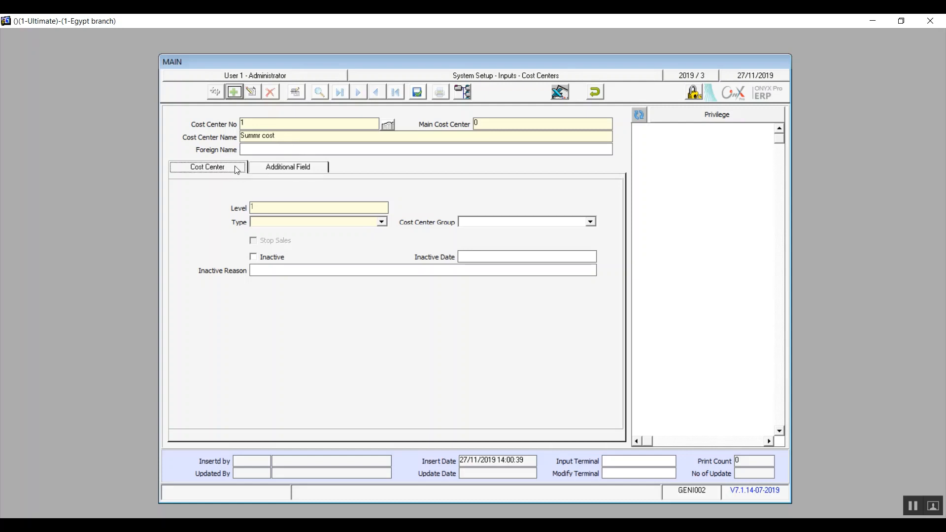
pyautogui.click(275, 169)
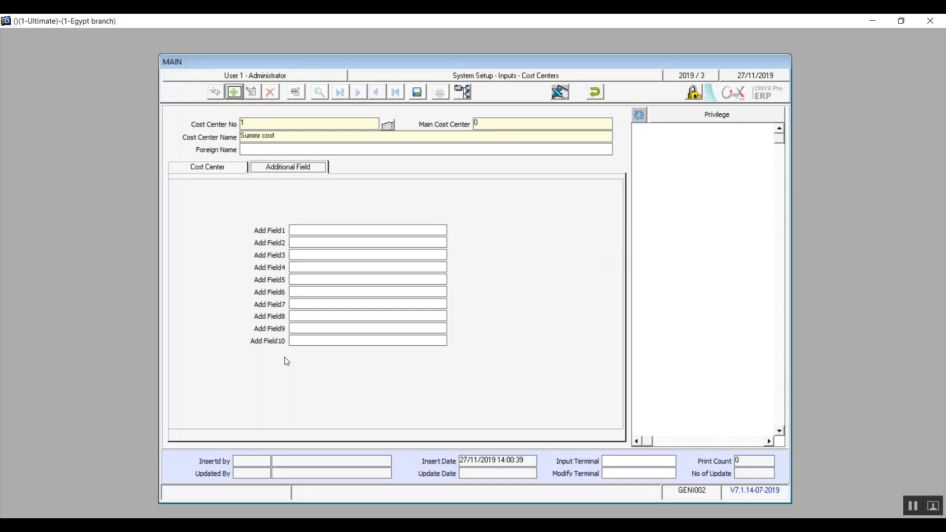
pyautogui.click(226, 170)
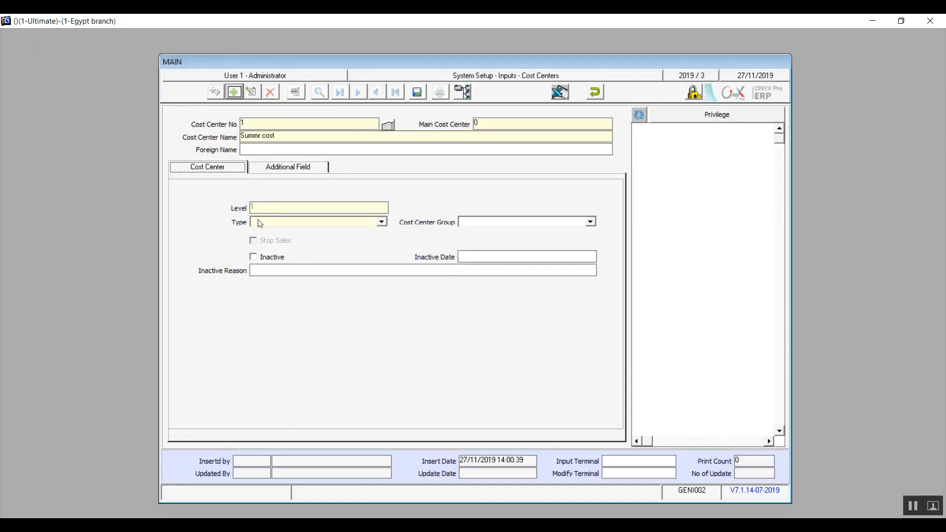
pyautogui.click(382, 222)
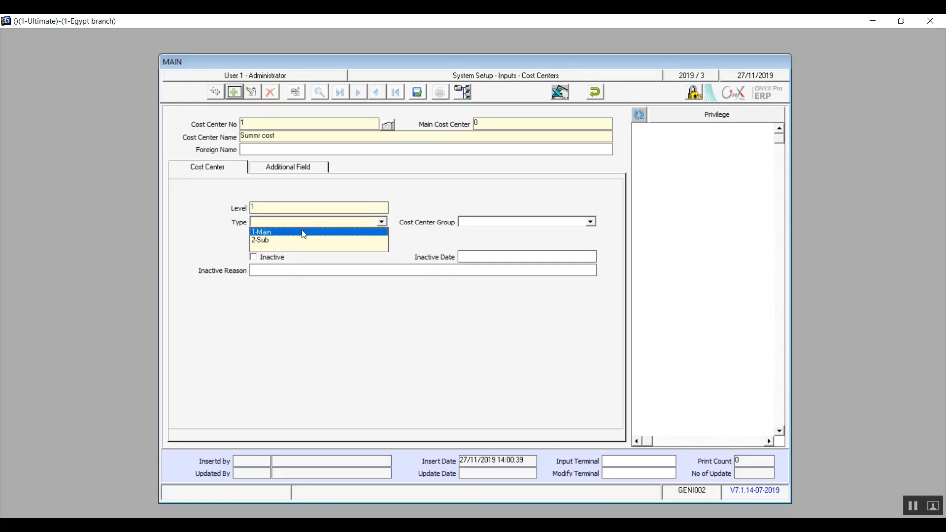
pyautogui.click(304, 232)
pyautogui.press('Down')
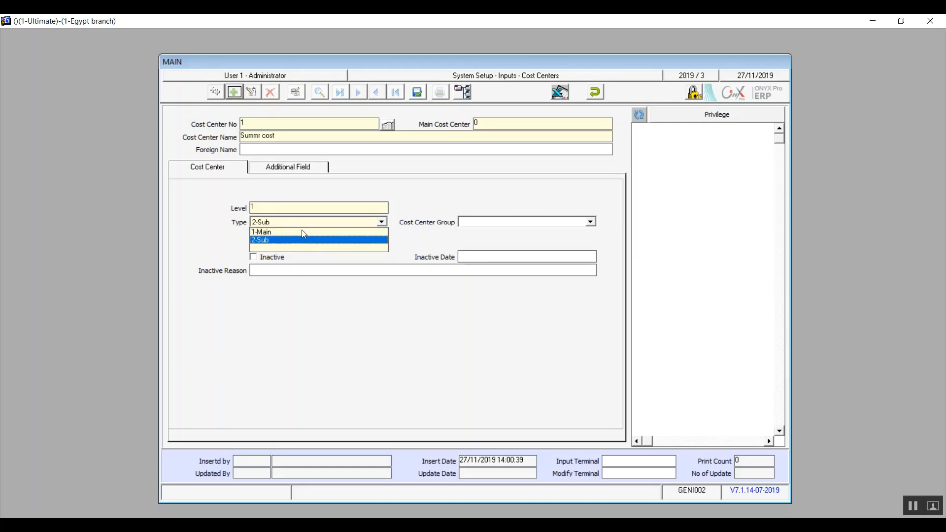
pyautogui.press('Up')
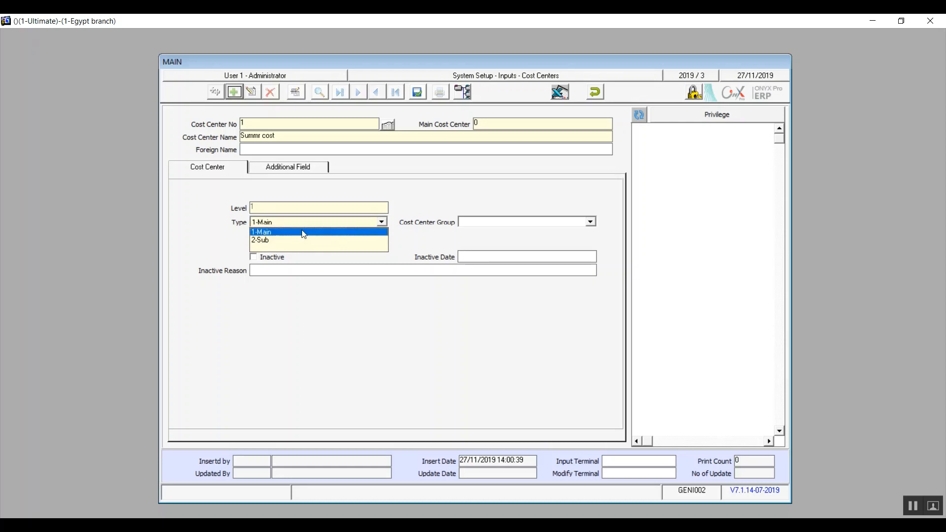
pyautogui.click(304, 232)
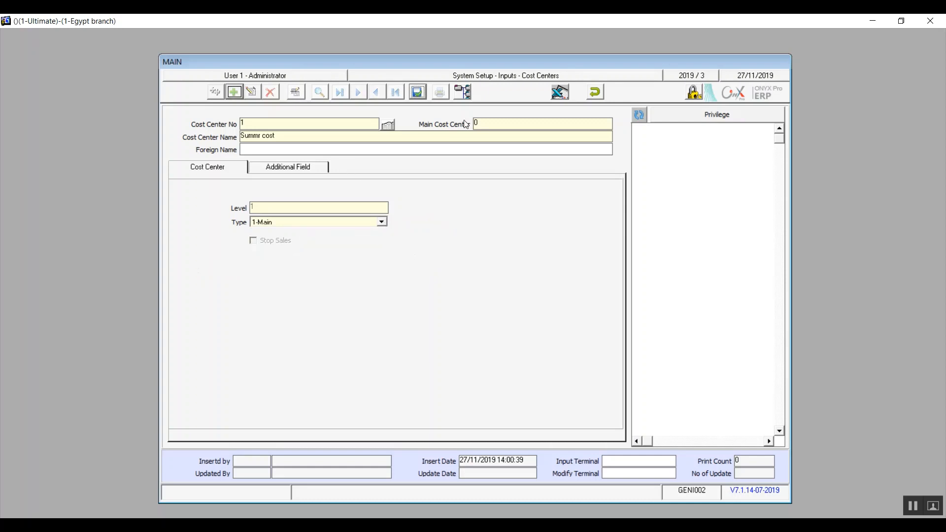
pyautogui.click(418, 93)
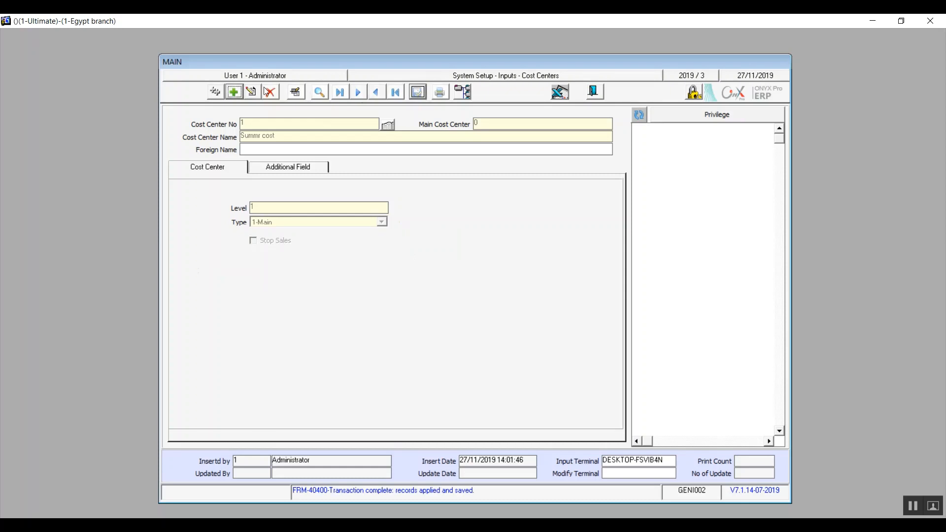
# Start another new cost center and enter 1 as its number
pyautogui.click(234, 92)
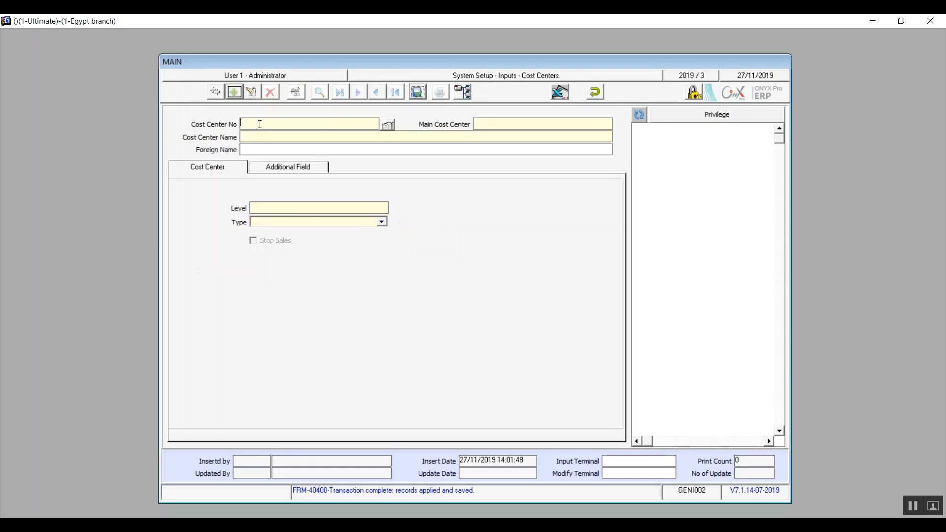
pyautogui.write('1')
pyautogui.click(493, 125)
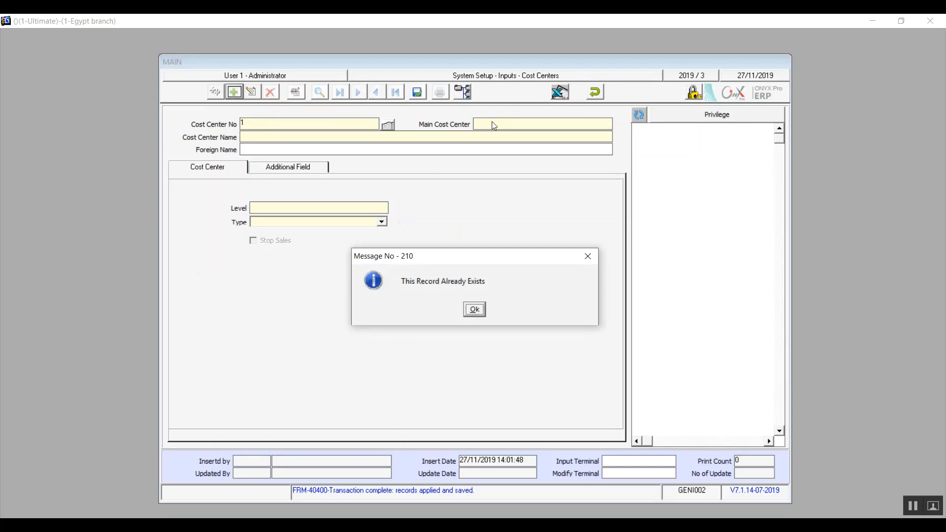
# Renumber the new cost center to 2 under main cost center 1, with type 2-Sub
pyautogui.click(475, 309)
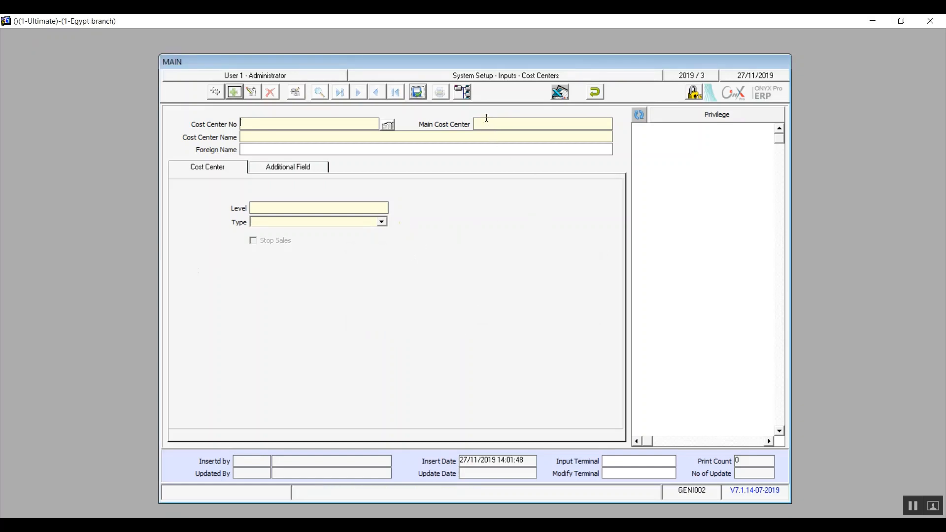
pyautogui.write('0')
pyautogui.press('BackSpace')
pyautogui.write('1')
pyautogui.click(370, 123)
pyautogui.write('1')
pyautogui.click(383, 223)
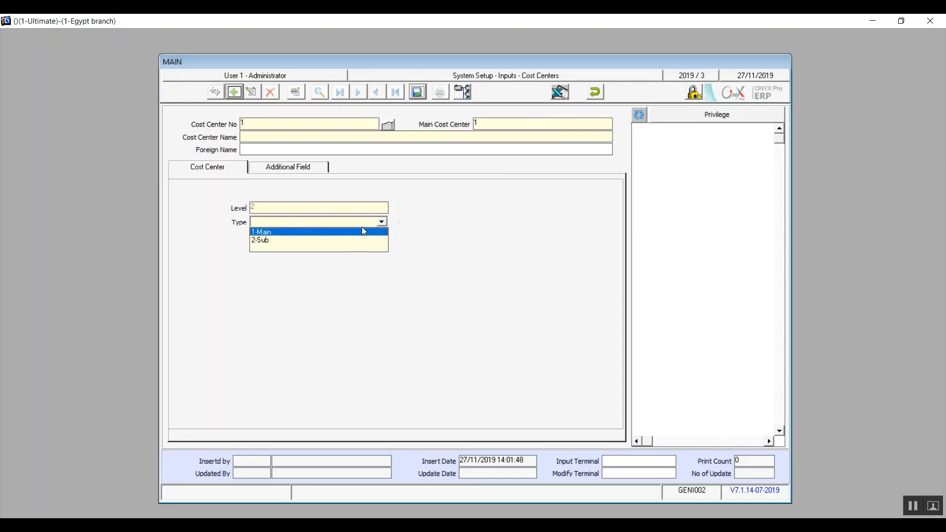
pyautogui.click(319, 241)
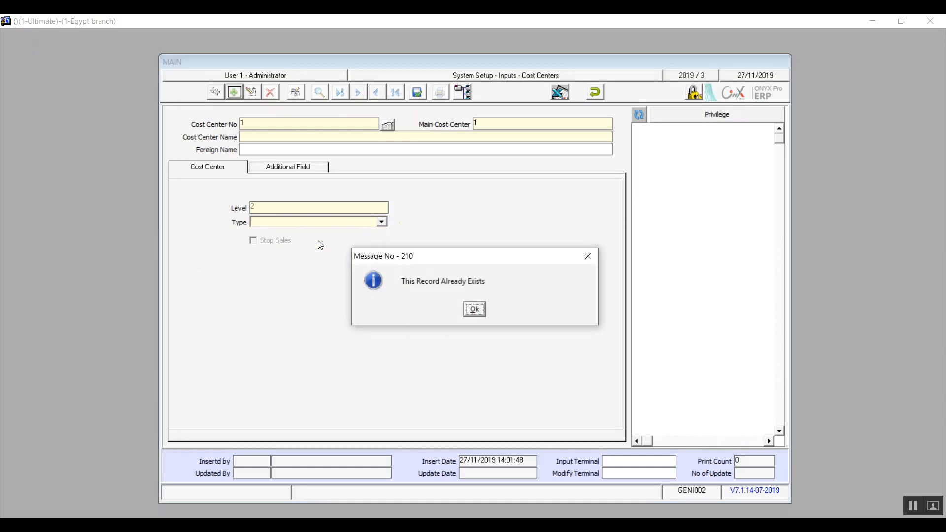
pyautogui.click(471, 310)
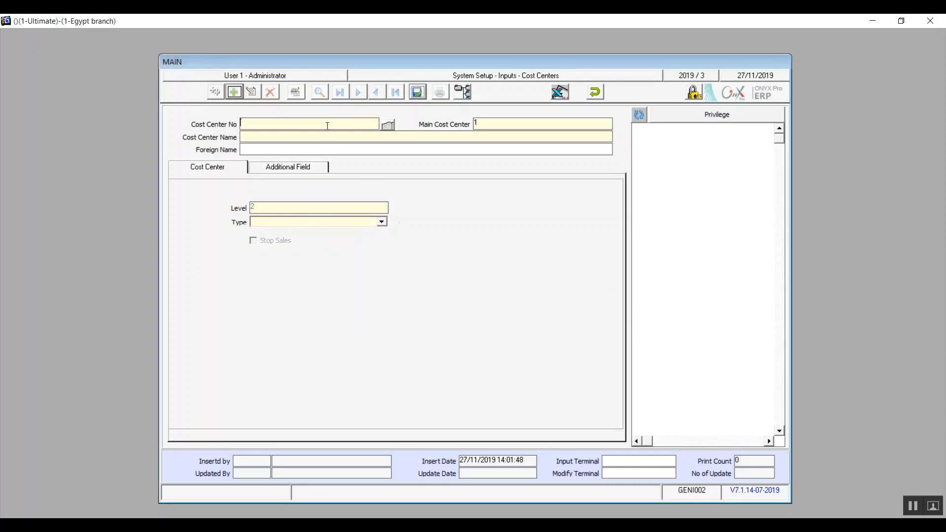
pyautogui.click(383, 222)
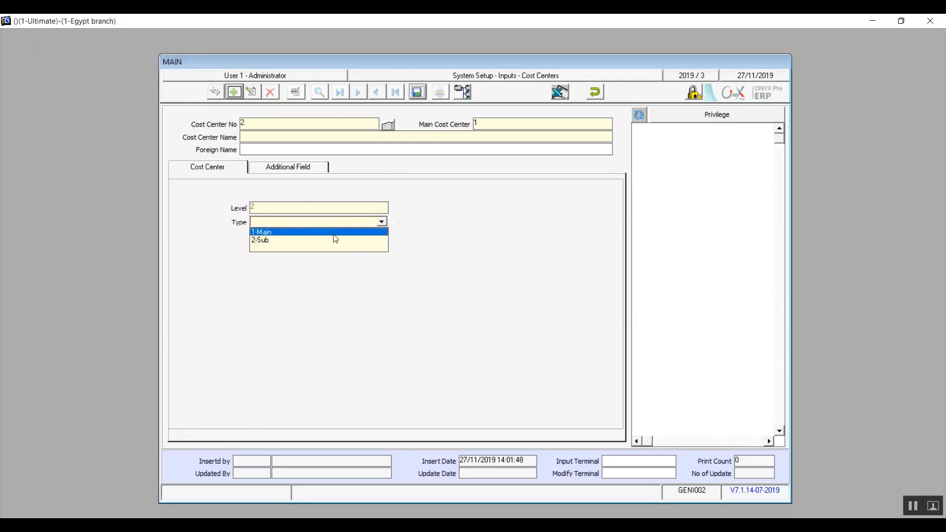
pyautogui.click(321, 247)
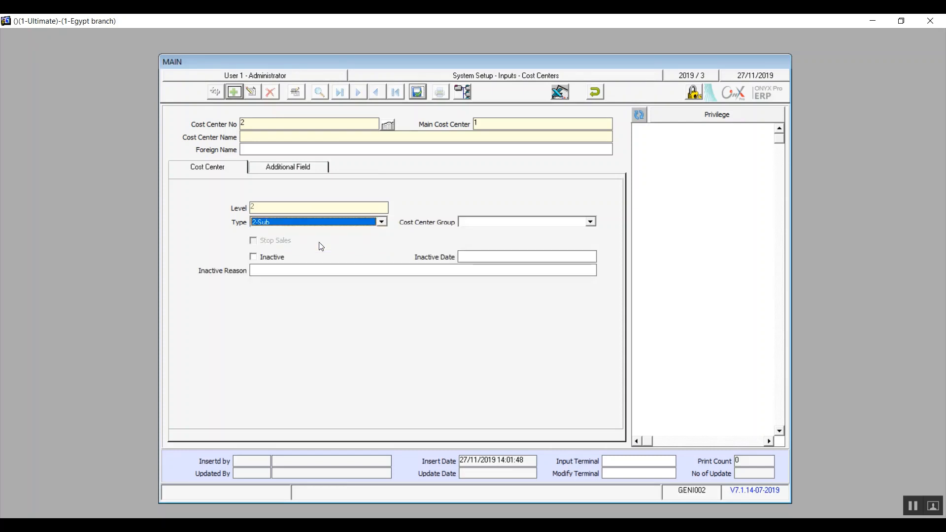
# Name the cost center 'summr 1', leave Inactive unchecked, and save it
pyautogui.click(290, 136)
pyautogui.write('summ')
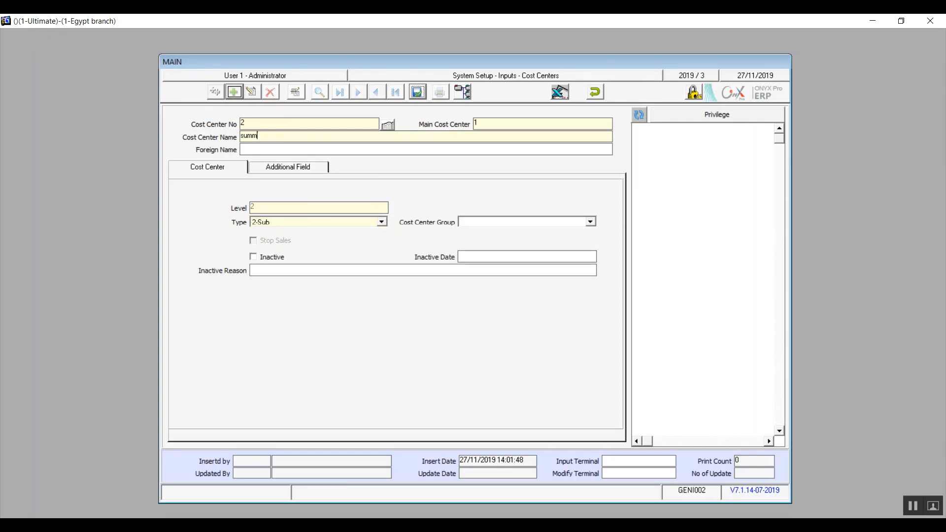
pyautogui.write('r 1')
pyautogui.click(263, 261)
pyautogui.click(262, 260)
pyautogui.click(263, 261)
pyautogui.click(591, 223)
pyautogui.click(591, 222)
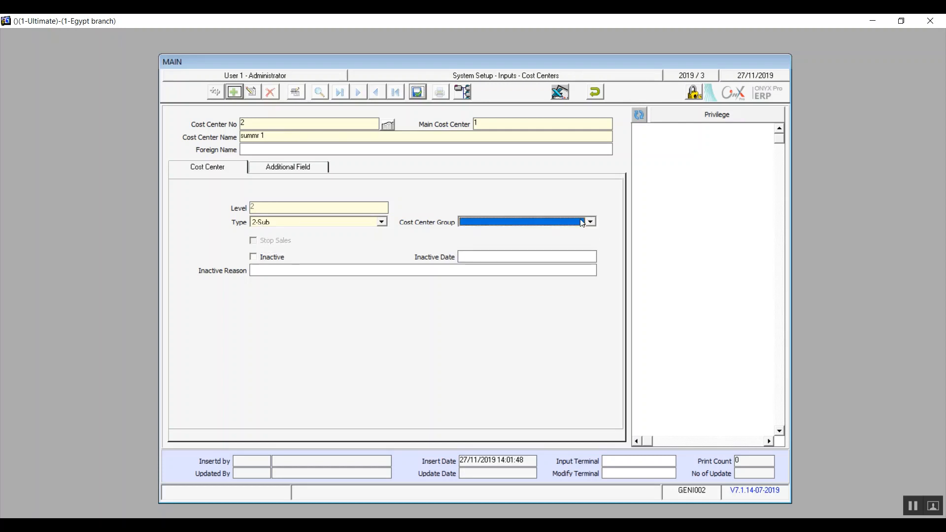
pyautogui.click(259, 263)
pyautogui.click(259, 262)
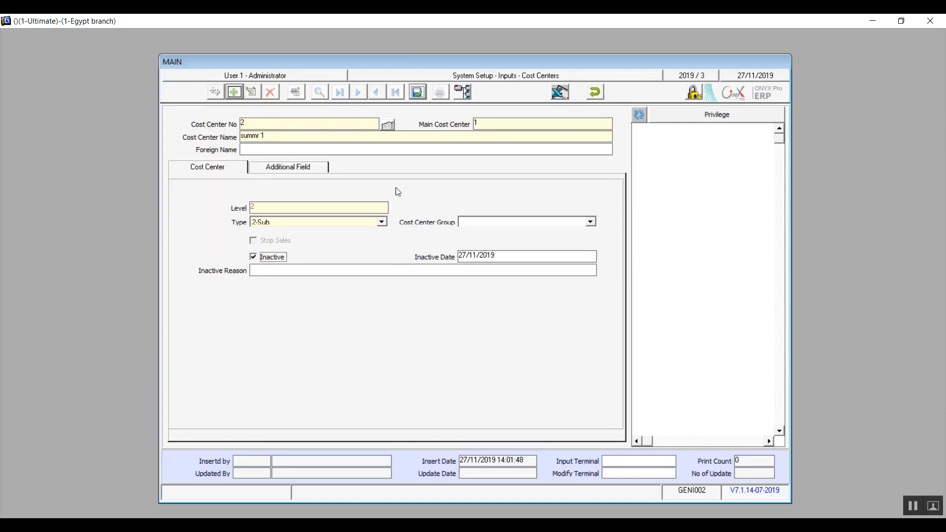
pyautogui.click(269, 258)
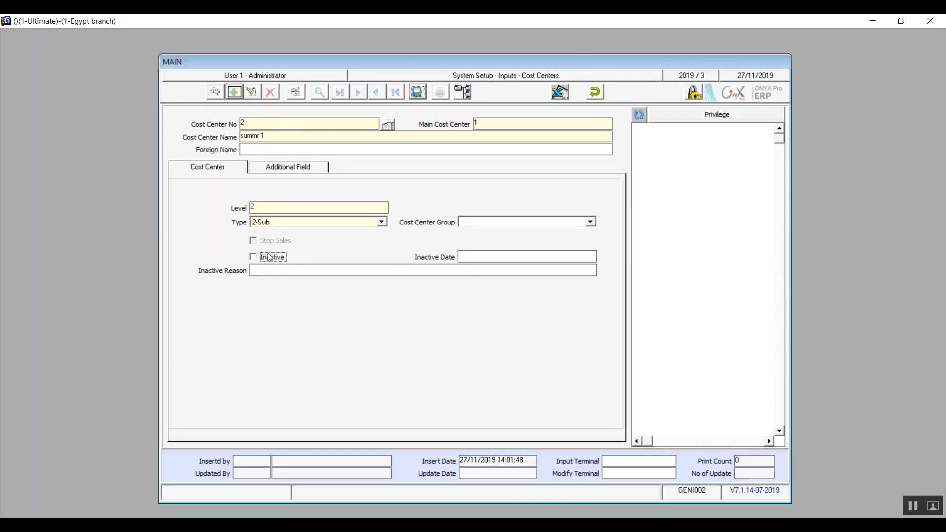
pyautogui.click(418, 92)
# Close Cost Centers and open Interface Accounts from the System Setup inputs list
pyautogui.click(594, 92)
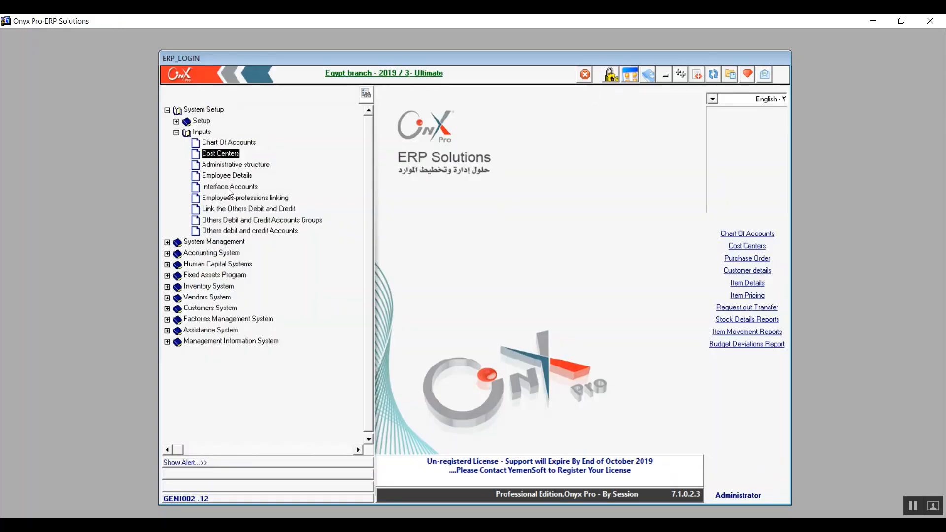
pyautogui.click(225, 166)
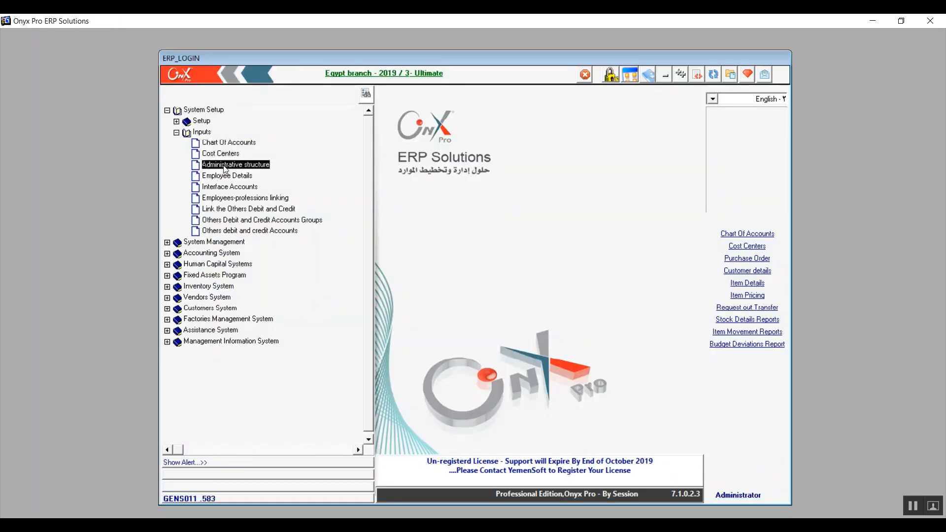
pyautogui.click(235, 176)
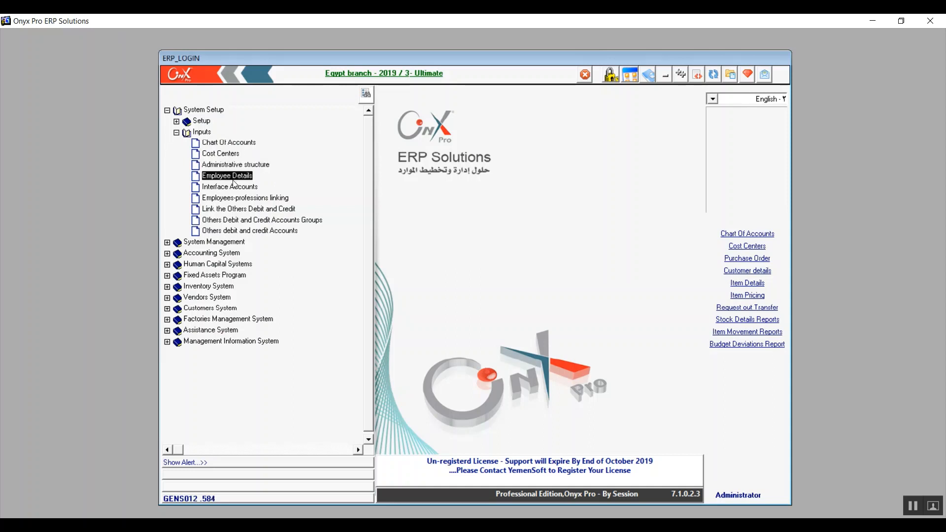
pyautogui.click(232, 186)
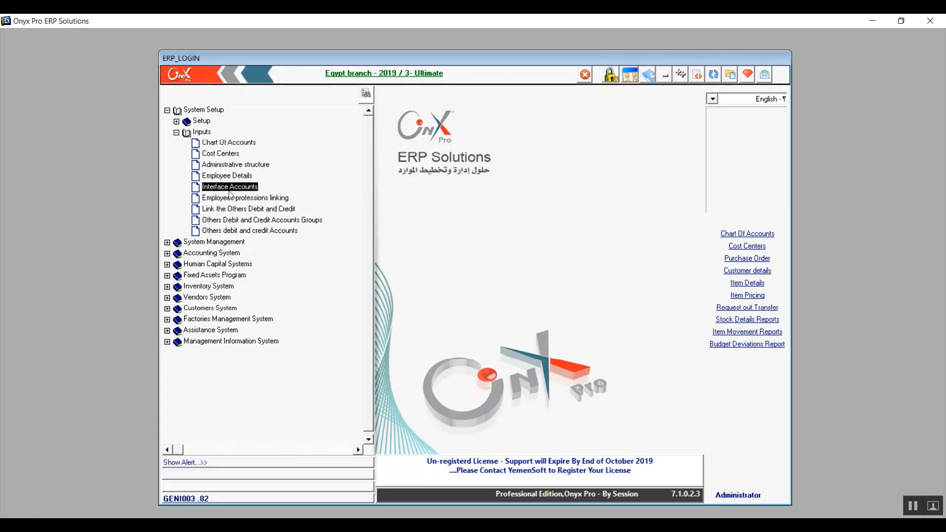
pyautogui.doubleClick(230, 188)
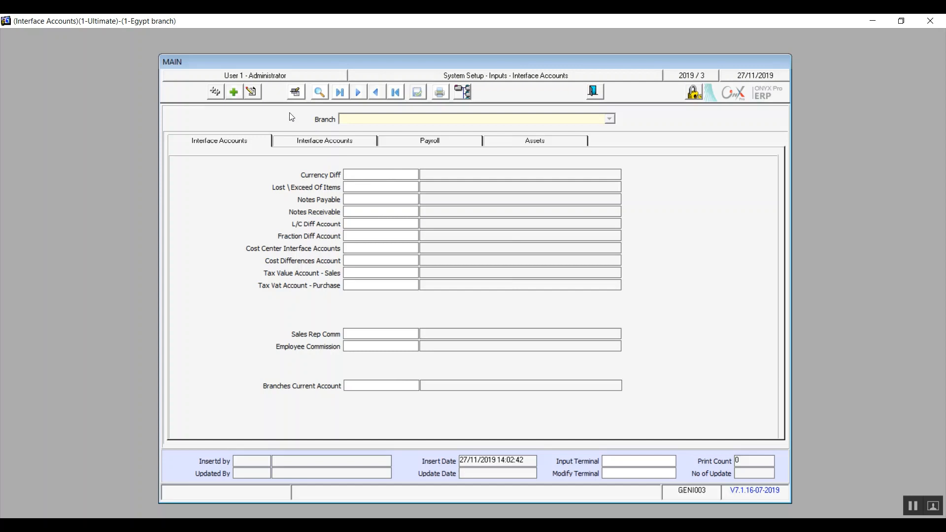
# Add an interface accounts record for the 1-Egypt branch and view its first accounts page
pyautogui.click(234, 92)
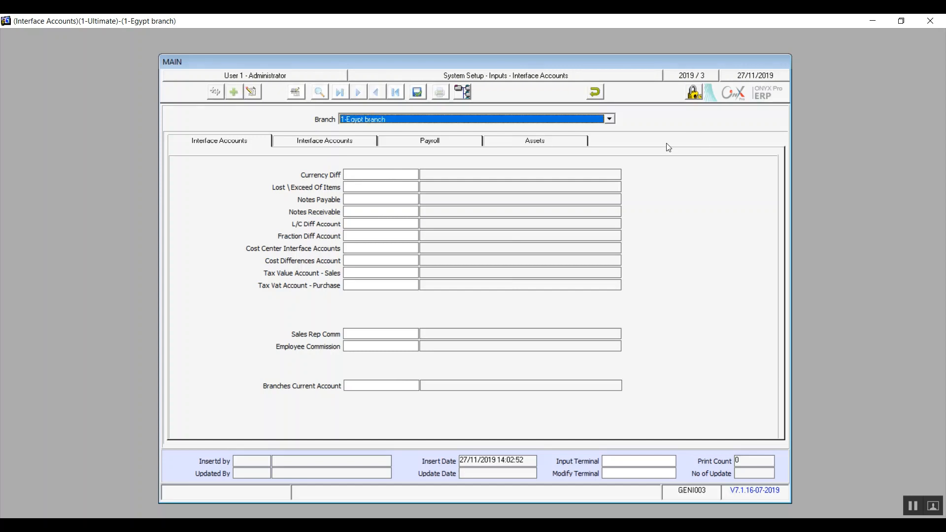
pyautogui.click(610, 118)
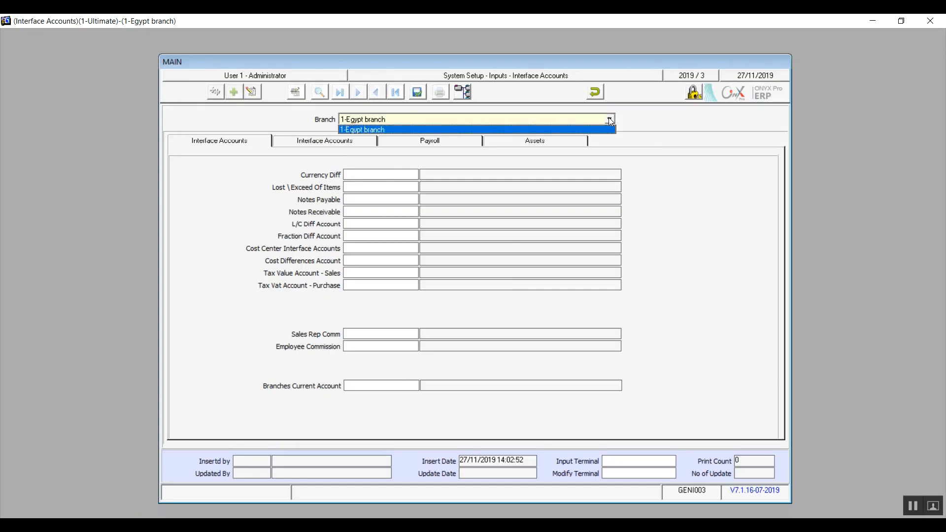
pyautogui.click(399, 127)
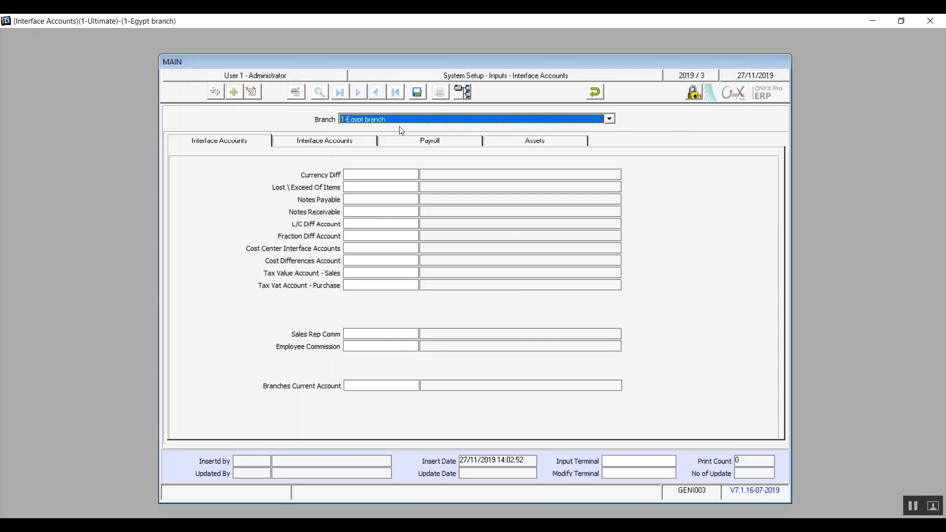
pyautogui.click(610, 119)
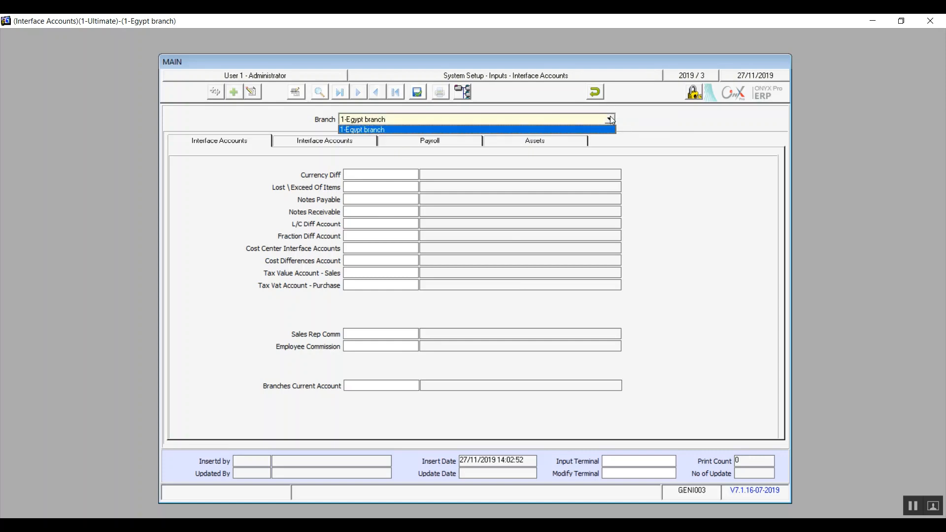
pyautogui.click(581, 130)
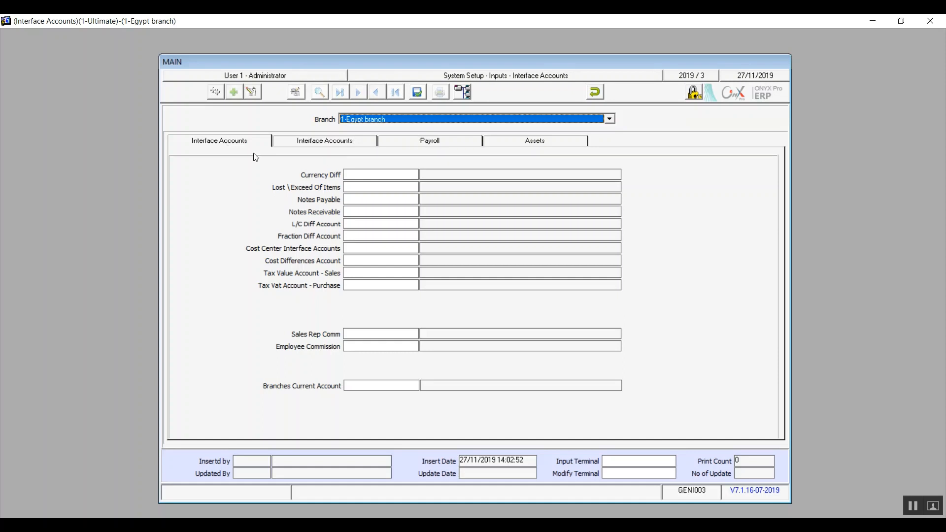
pyautogui.click(229, 145)
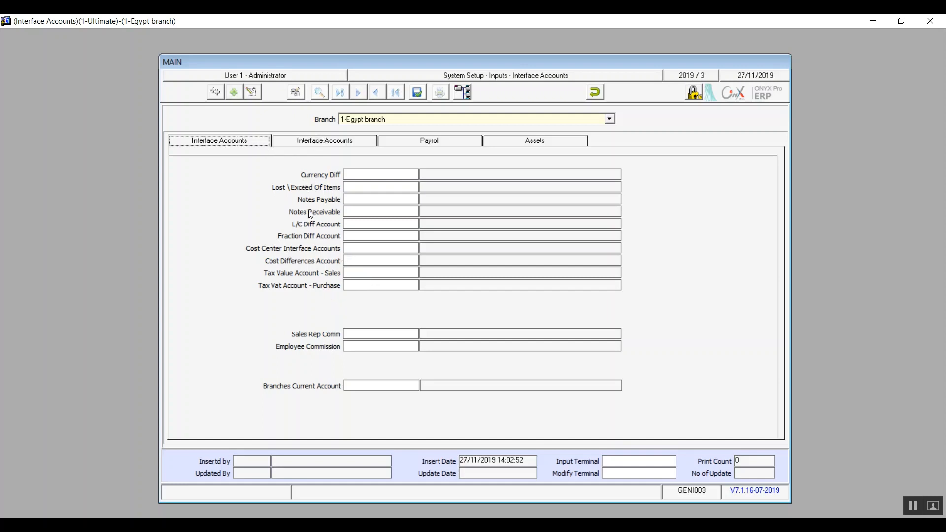
pyautogui.click(367, 175)
pyautogui.press('F9')
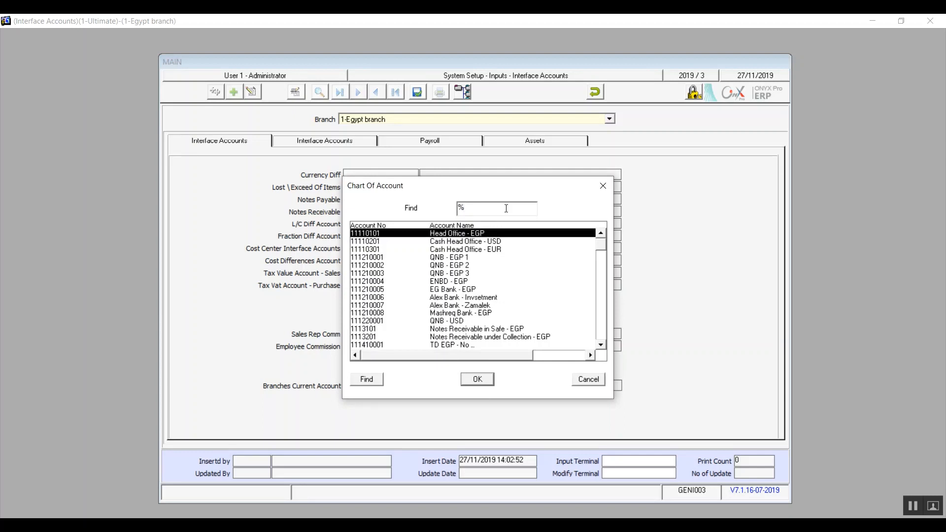
pyautogui.write('%فروق')
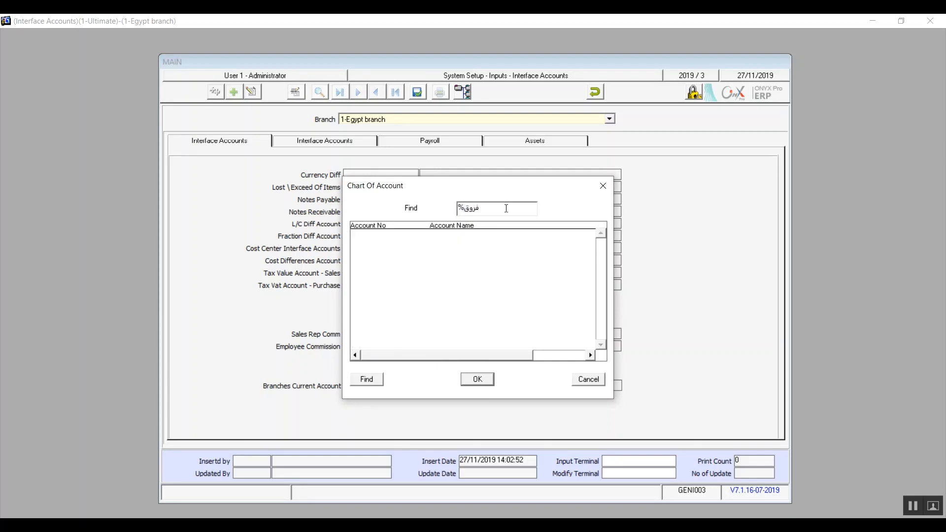
pyautogui.hotkey('shift', 'Left')
pyautogui.hotkey('shift', 'Left')
pyautogui.hotkey('shift', 'Left')
pyautogui.hotkey('shift', 'Left')
pyautogui.press('BackSpace')
pyautogui.write('dif')
pyautogui.press('BackSpace')
pyautogui.press('BackSpace')
pyautogui.press('BackSpace')
pyautogui.press('Return')
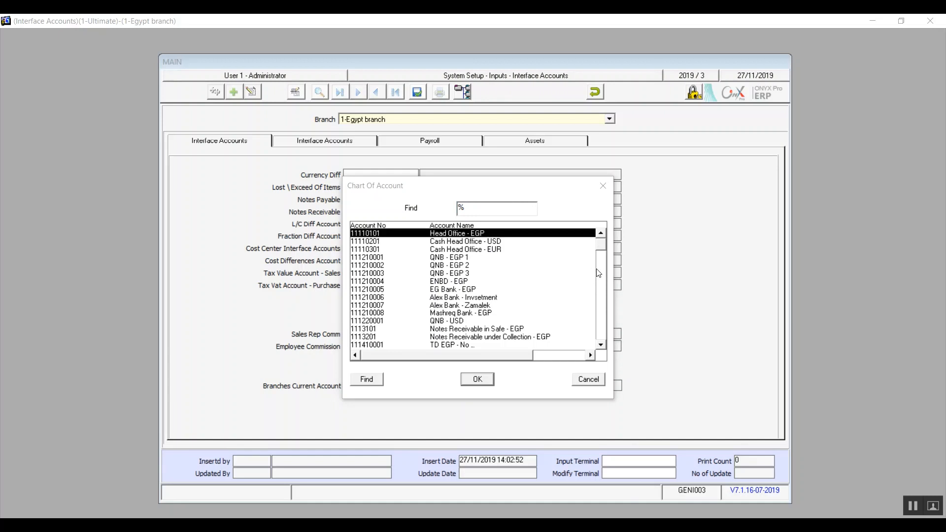
pyautogui.moveTo(604, 243)
pyautogui.mouseDown()
pyautogui.moveTo(607, 261)
pyautogui.moveTo(599, 239)
pyautogui.mouseUp()
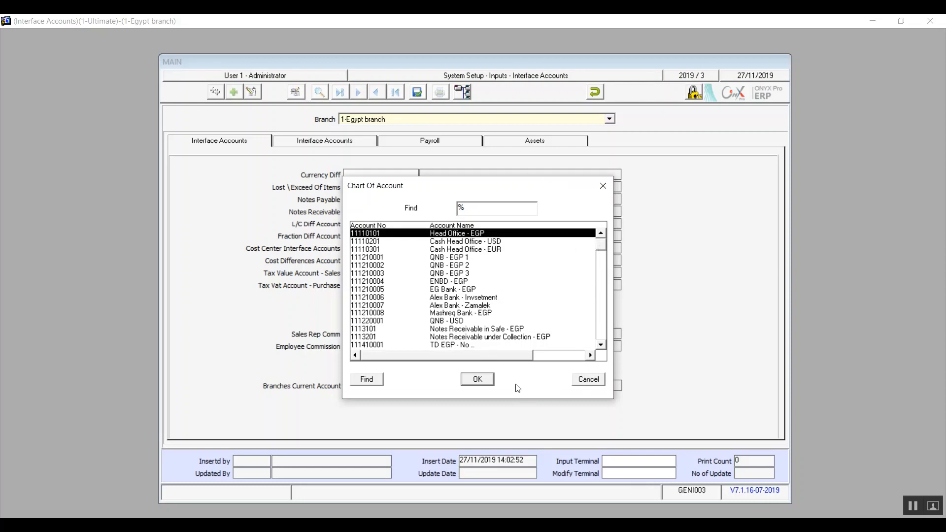
pyautogui.click(588, 380)
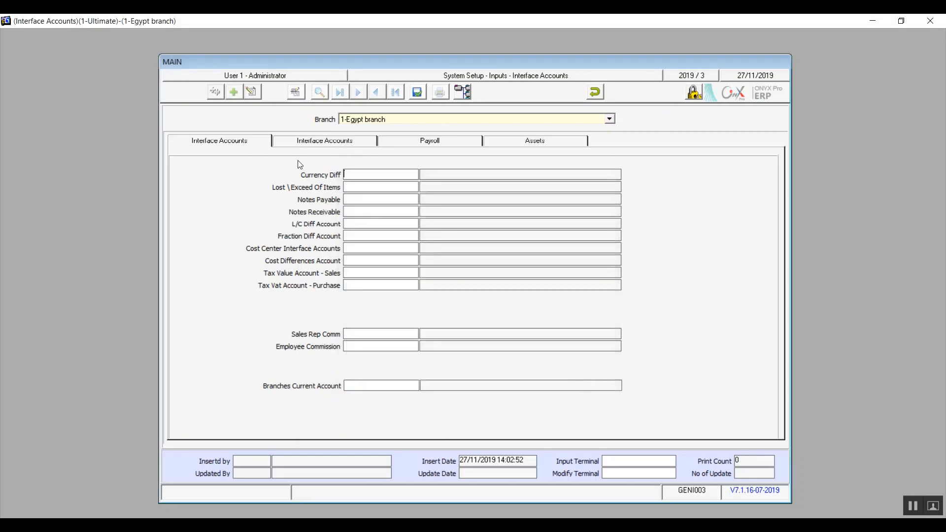
# Review the second page, Transfer Diff. Account lookup, Payroll and Assets interface account fields
pyautogui.click(321, 140)
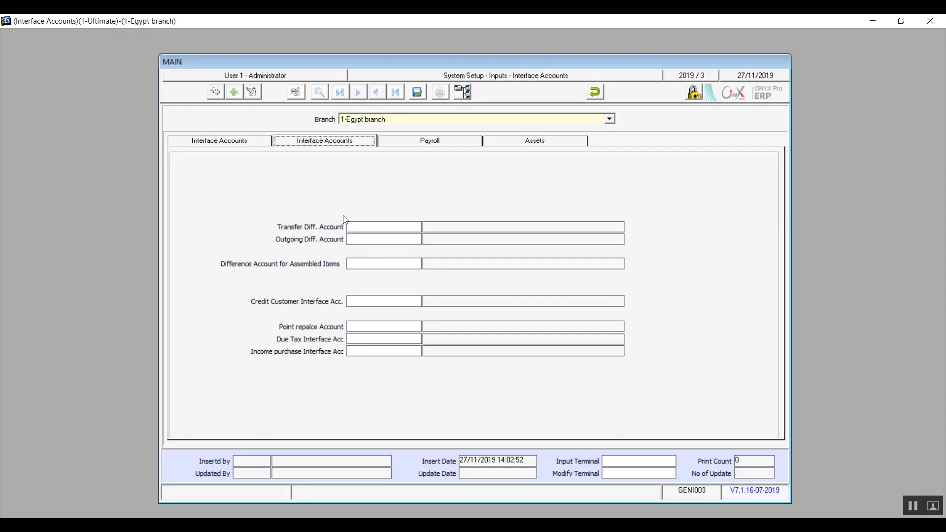
pyautogui.click(374, 225)
pyautogui.doubleClick(374, 225)
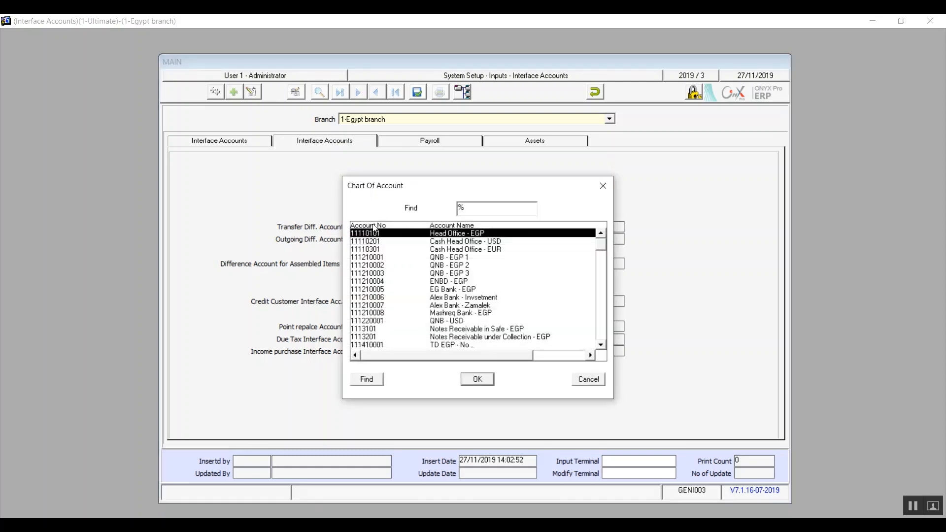
pyautogui.click(594, 380)
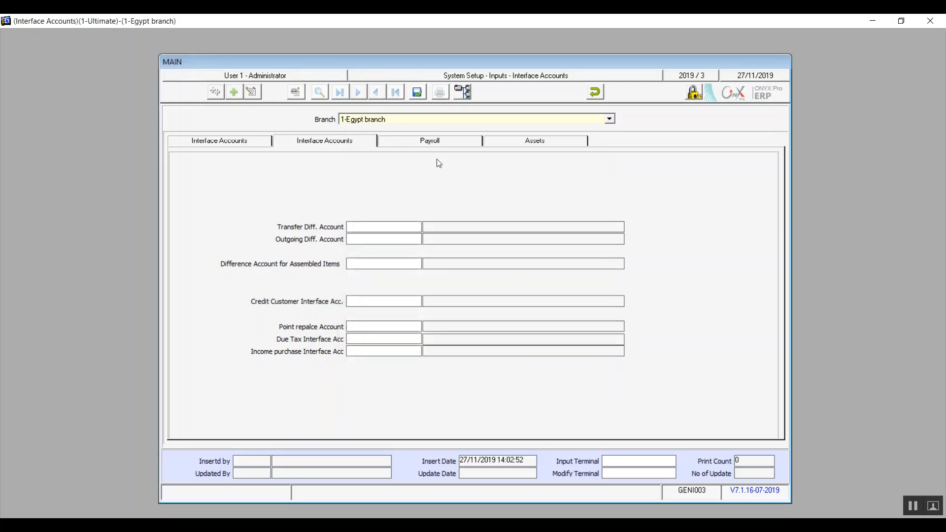
pyautogui.click(438, 143)
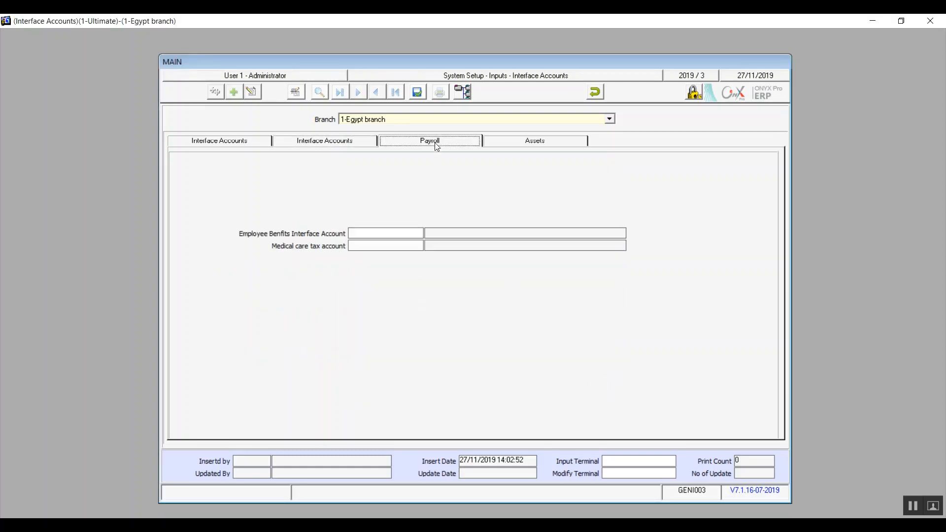
pyautogui.click(390, 234)
pyautogui.click(519, 144)
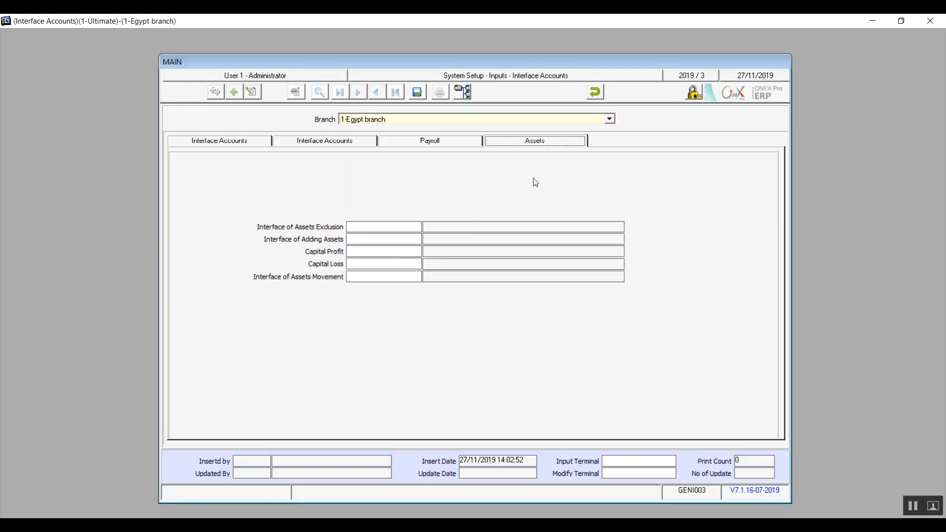
# Discard the unsaved 1-Egypt interface accounts entry and close the form
pyautogui.click(596, 92)
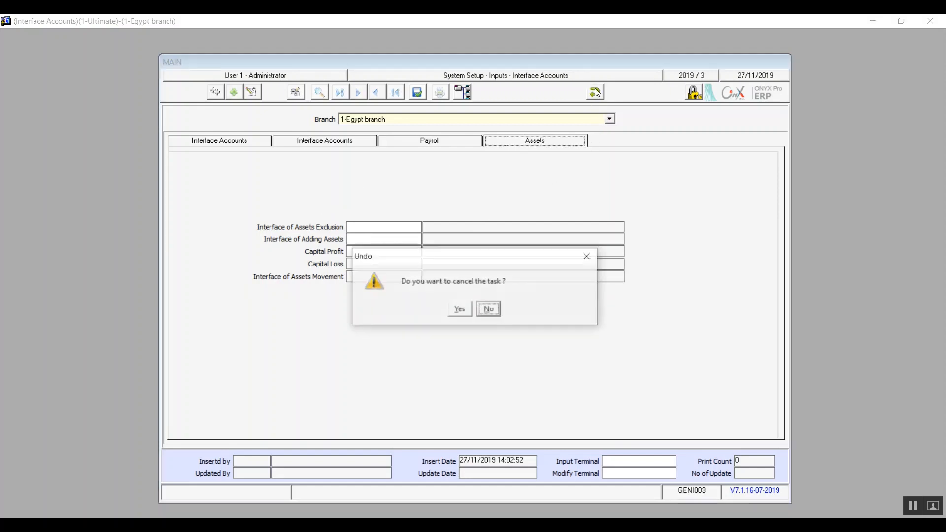
pyautogui.click(459, 307)
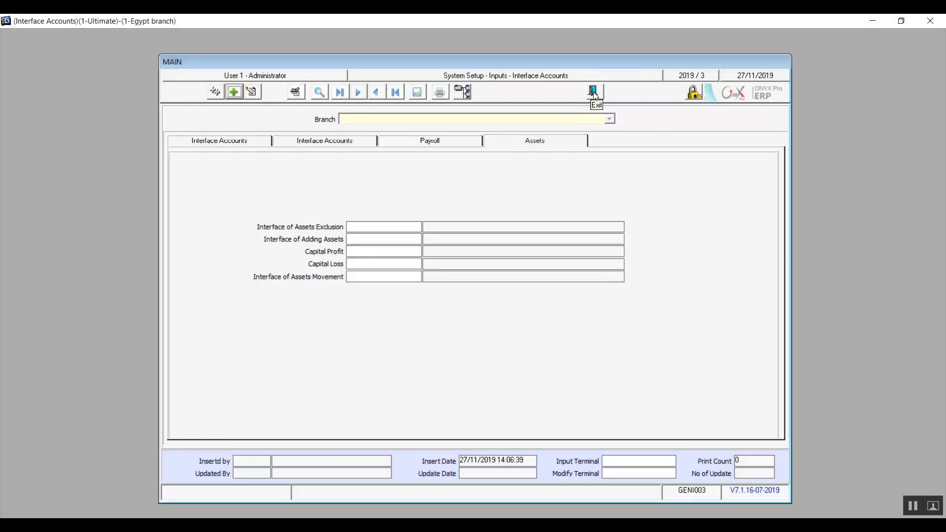
pyautogui.click(594, 93)
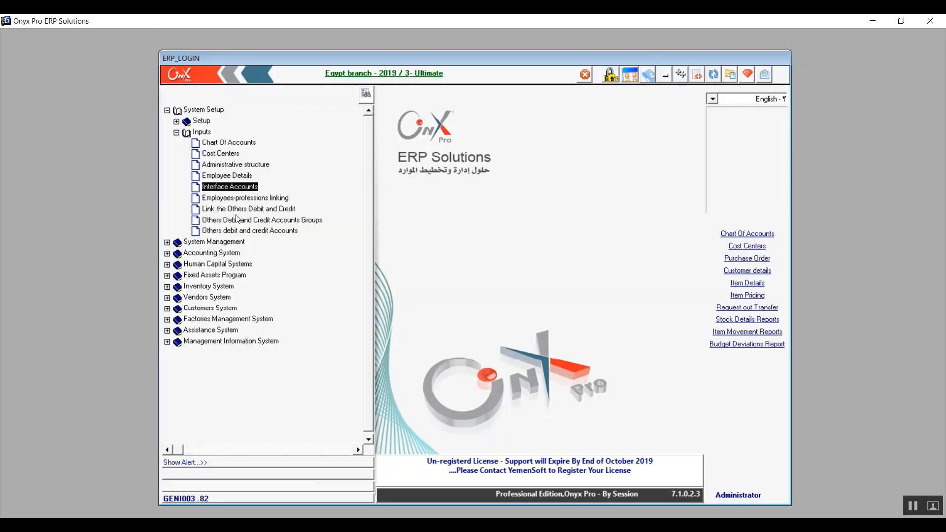
# Open 'Link the Others Debit and Credit' from the System Setup inputs list
pyautogui.click(236, 199)
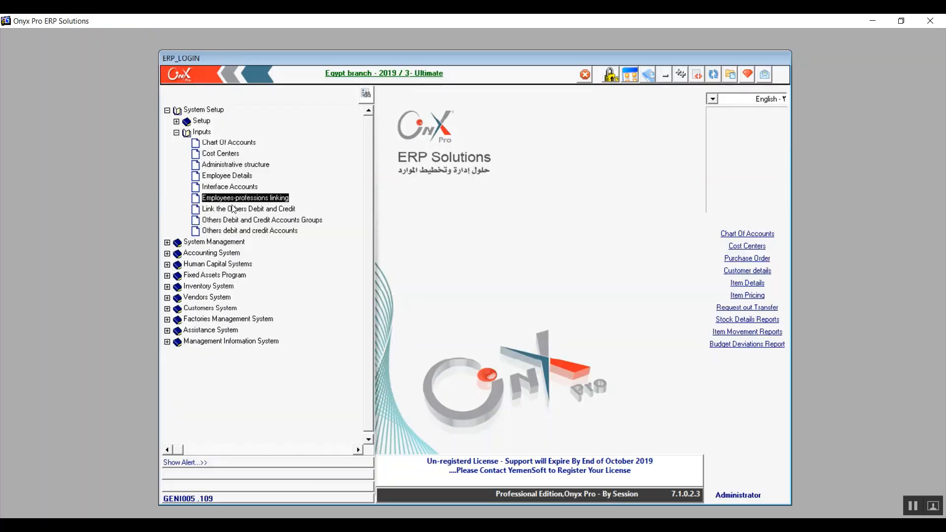
pyautogui.click(243, 212)
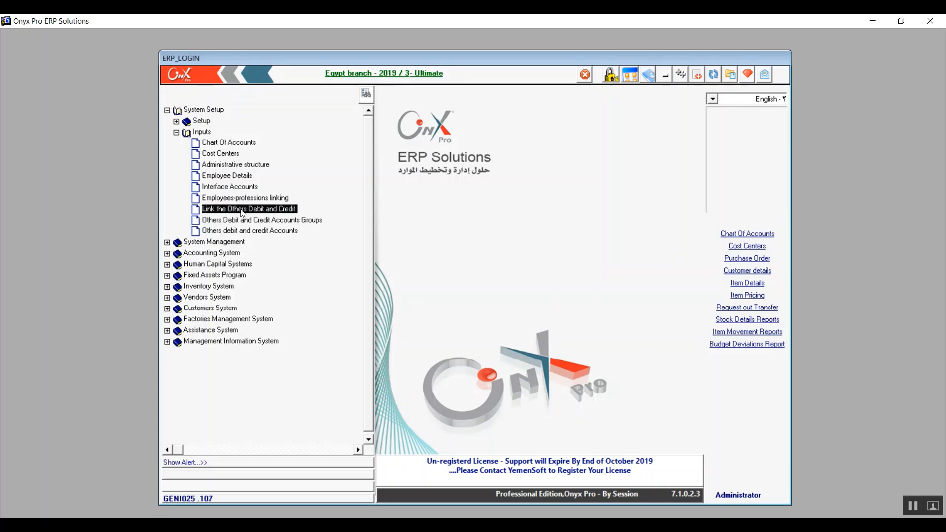
pyautogui.press('Down')
pyautogui.press('Down')
pyautogui.press('Up')
pyautogui.press('Up')
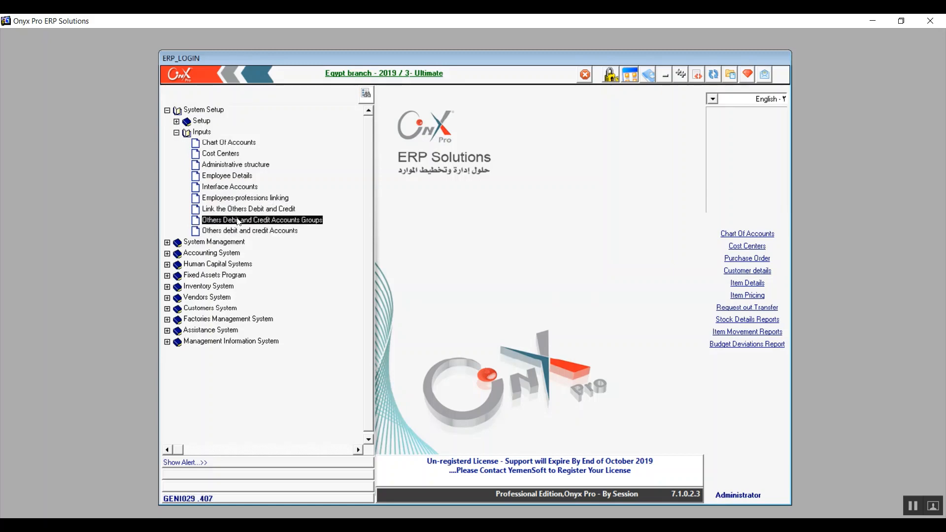
pyautogui.press('Down')
pyautogui.press('Down')
pyautogui.press('Up')
pyautogui.press('Up')
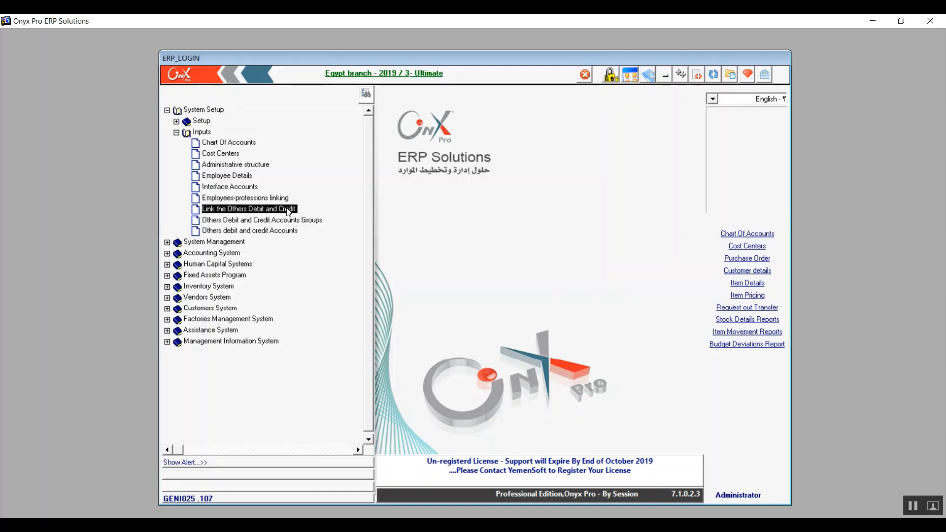
pyautogui.doubleClick(252, 214)
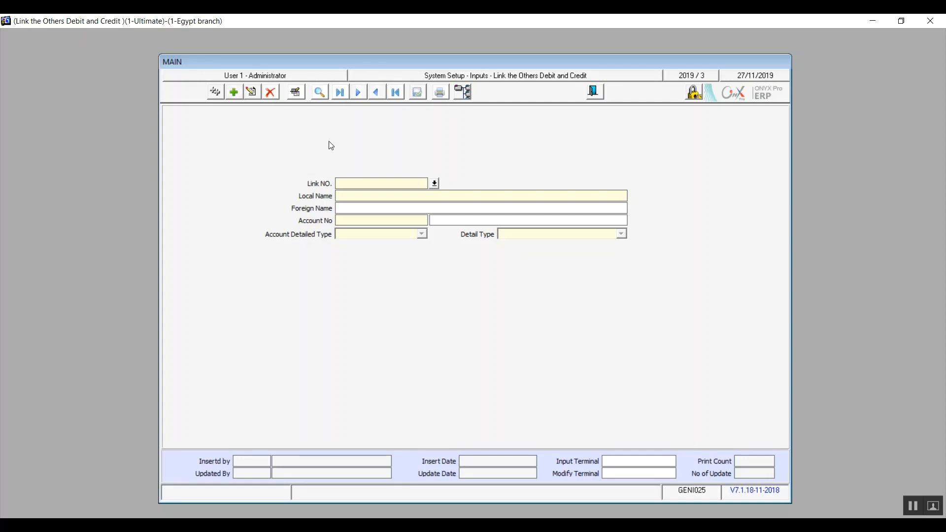
# Add link record 1 with its Arabic local name and foreign name 'Vendors warannties'
pyautogui.click(234, 93)
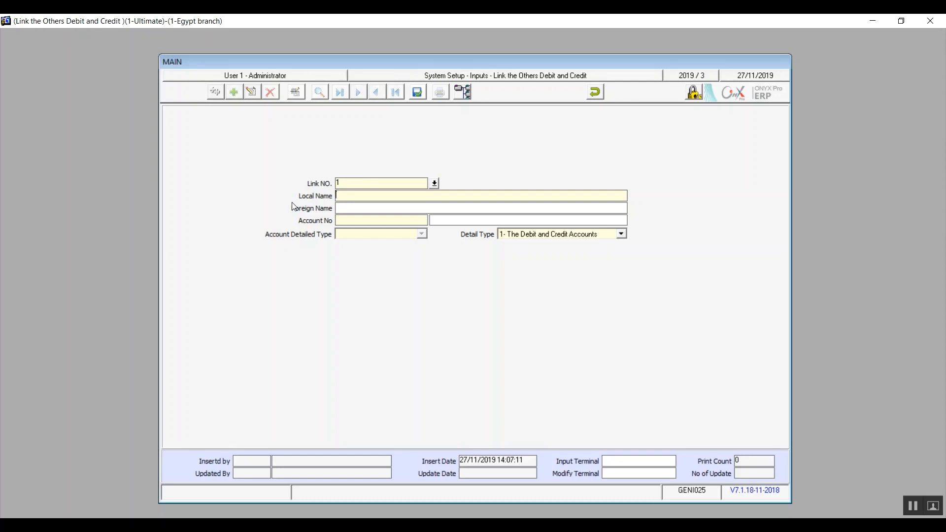
pyautogui.write('V')
pyautogui.write('مانة المور')
pyautogui.write('دين')
pyautogui.write('Vendors ')
pyautogui.write('warann')
pyautogui.write('ties')
# Try the Account No lookup with F9, then bring up the System Screens list
pyautogui.press('F9')
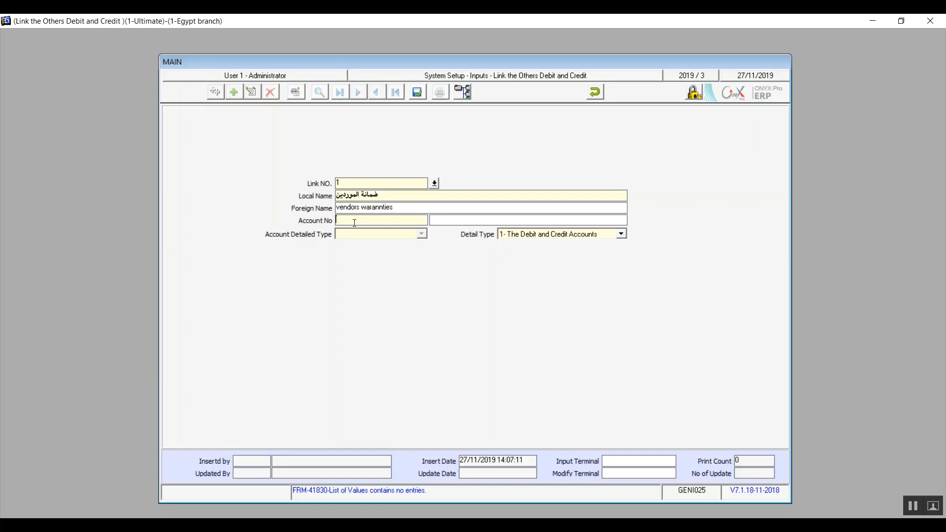
pyautogui.press('F9')
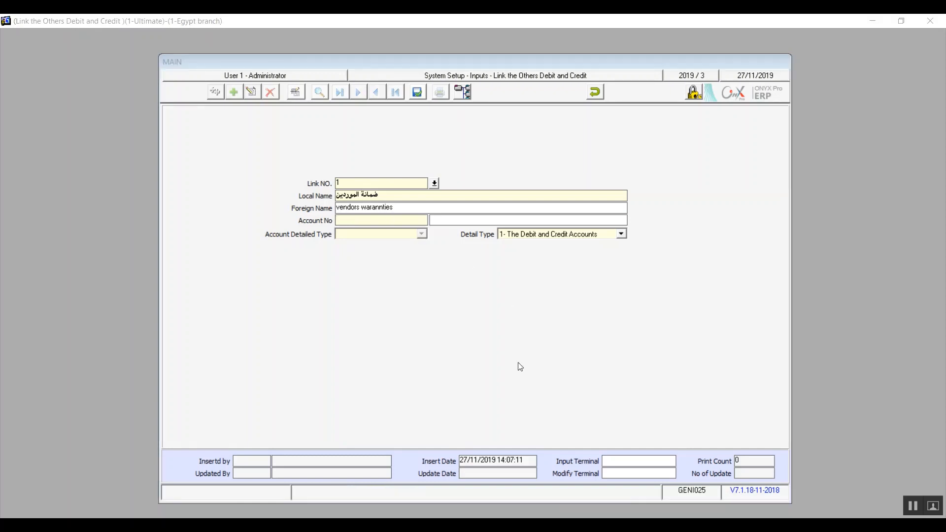
pyautogui.click(377, 219)
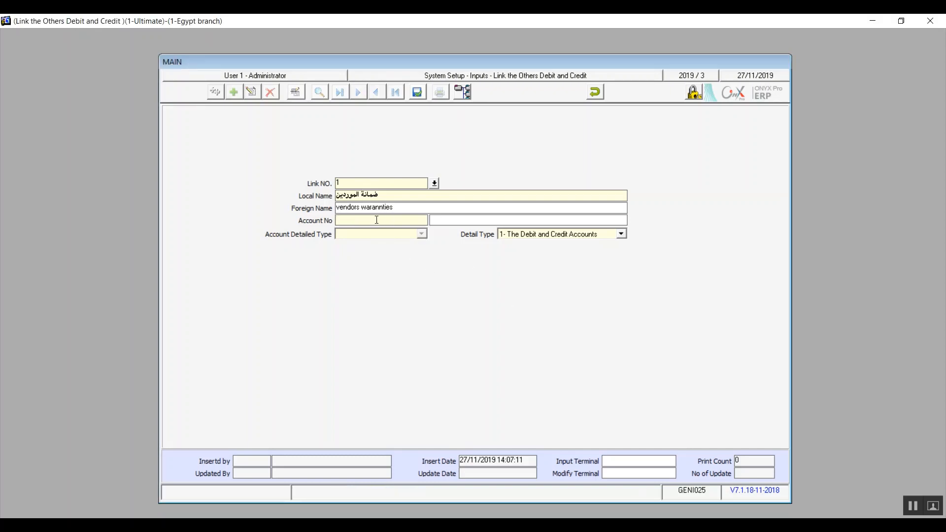
pyautogui.press('F9')
pyautogui.click(463, 92)
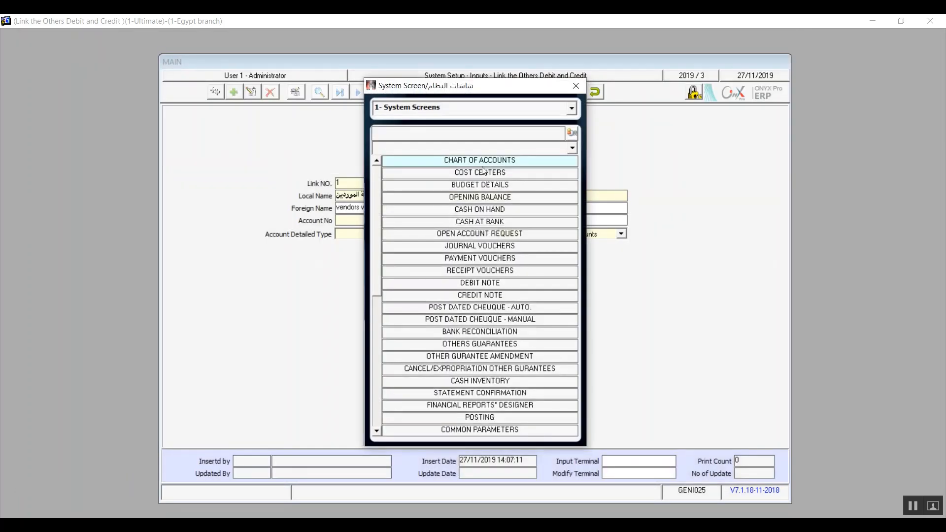
pyautogui.click(481, 160)
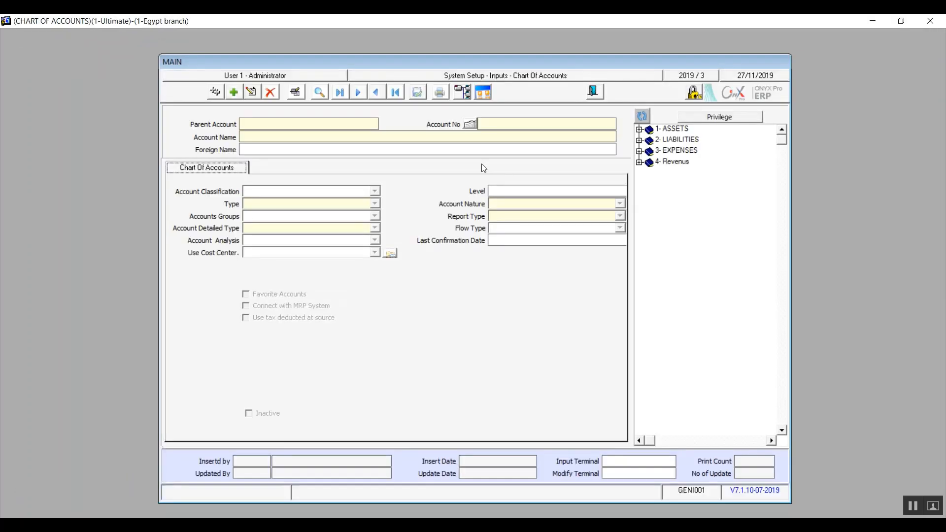
pyautogui.click(642, 140)
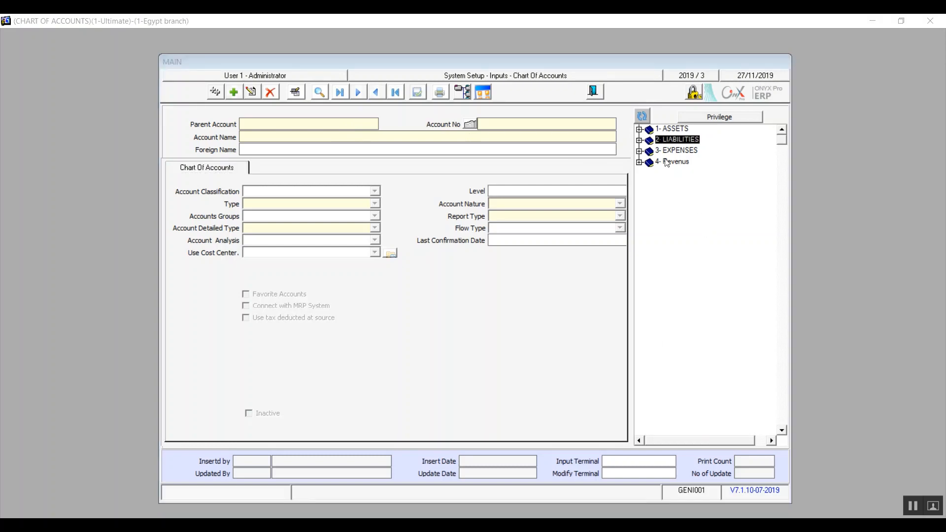
pyautogui.click(640, 140)
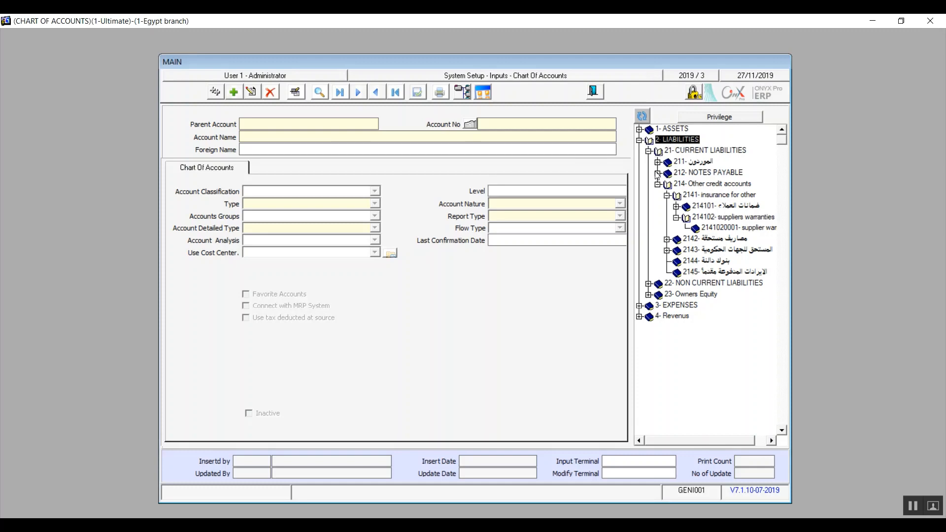
pyautogui.click(706, 184)
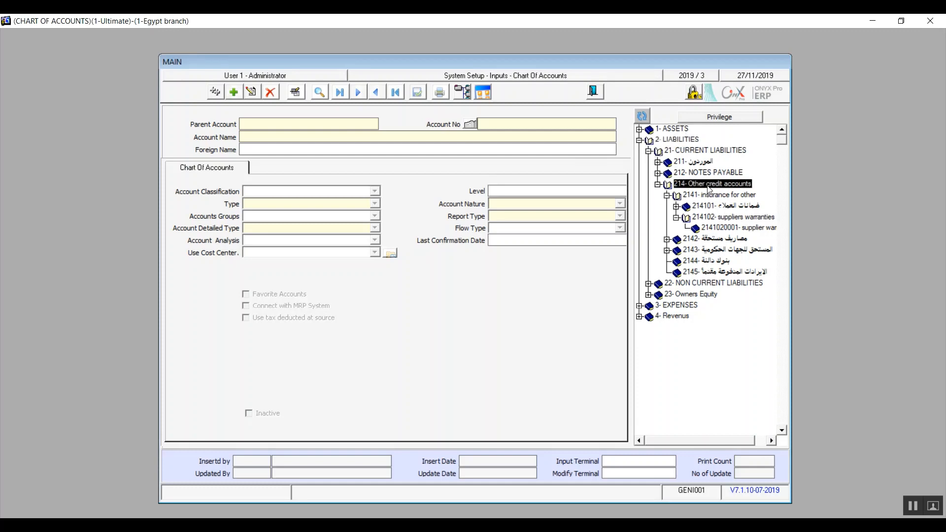
pyautogui.click(696, 152)
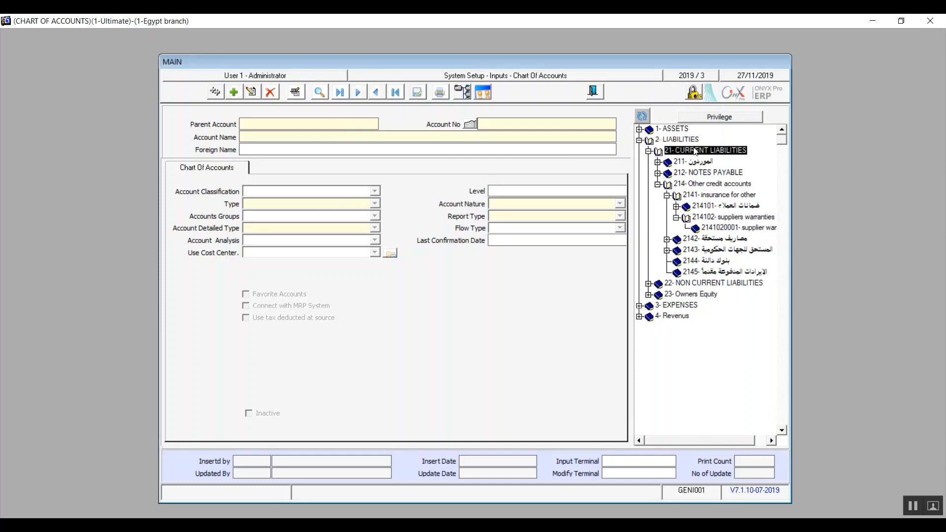
pyautogui.click(697, 185)
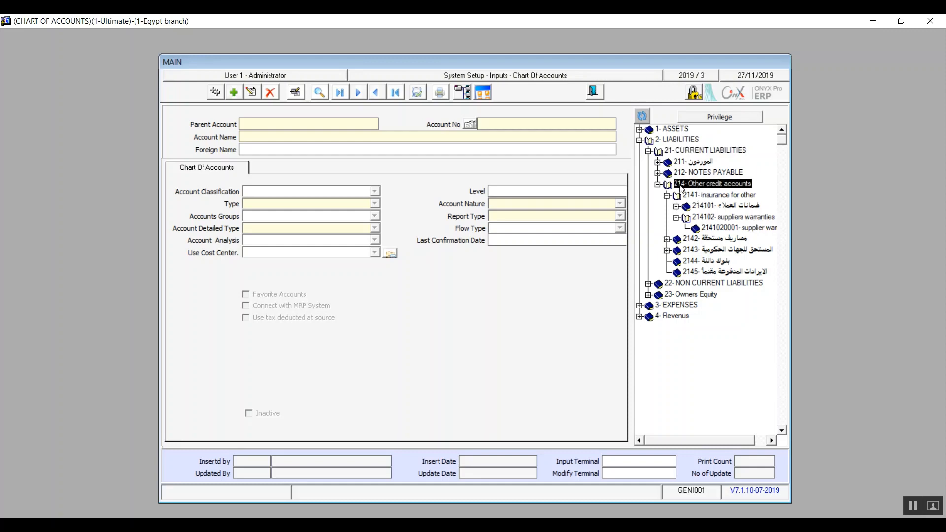
pyautogui.click(668, 196)
pyautogui.doubleClick(723, 197)
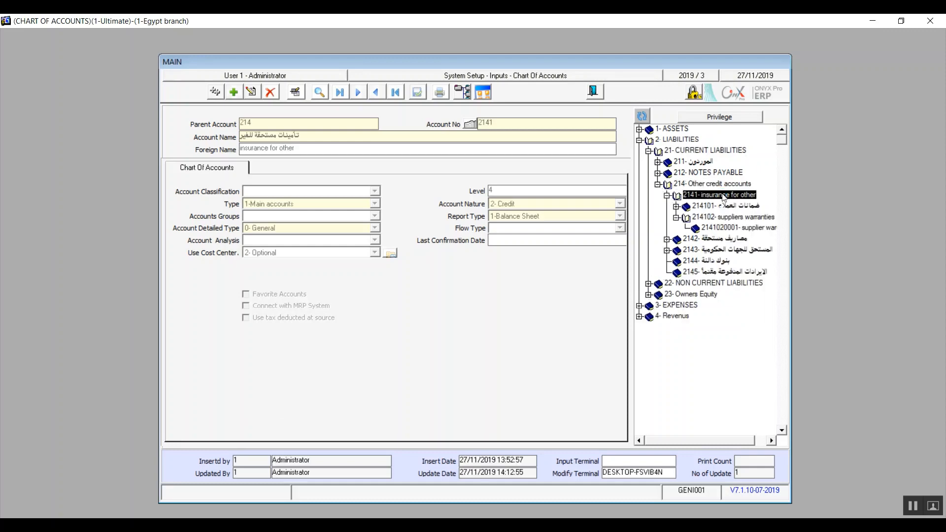
pyautogui.doubleClick(742, 218)
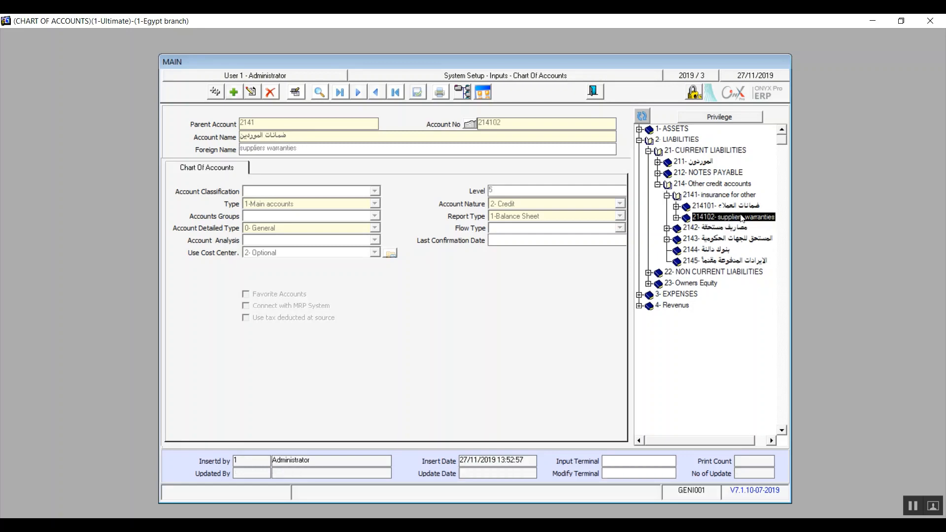
pyautogui.doubleClick(742, 218)
pyautogui.click(742, 229)
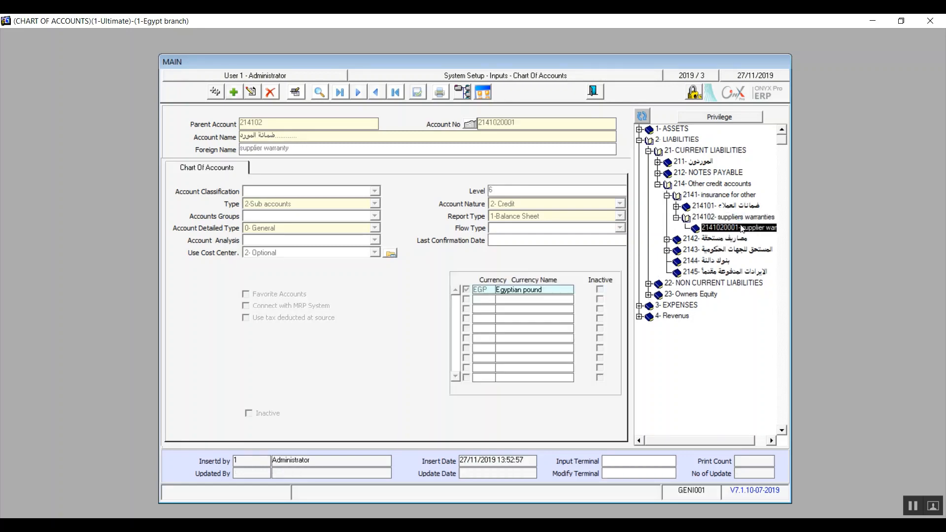
pyautogui.click(251, 93)
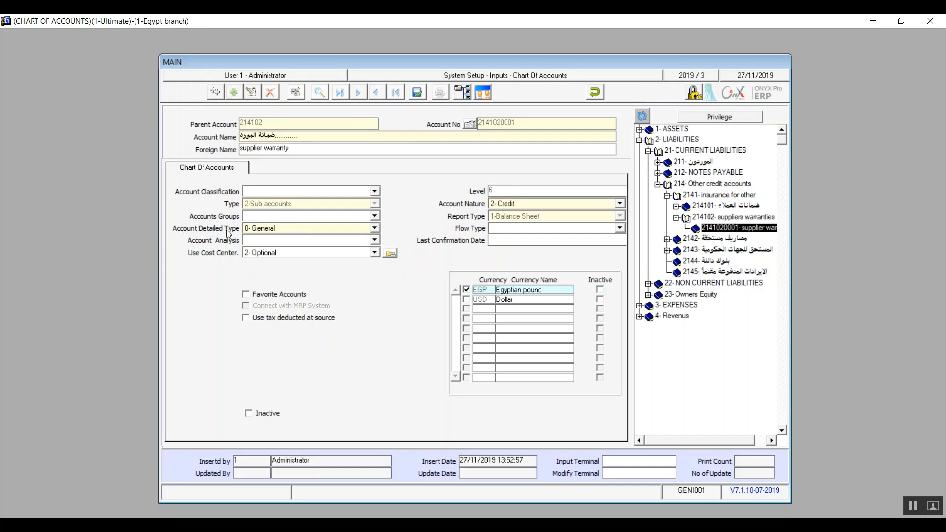
pyautogui.click(376, 229)
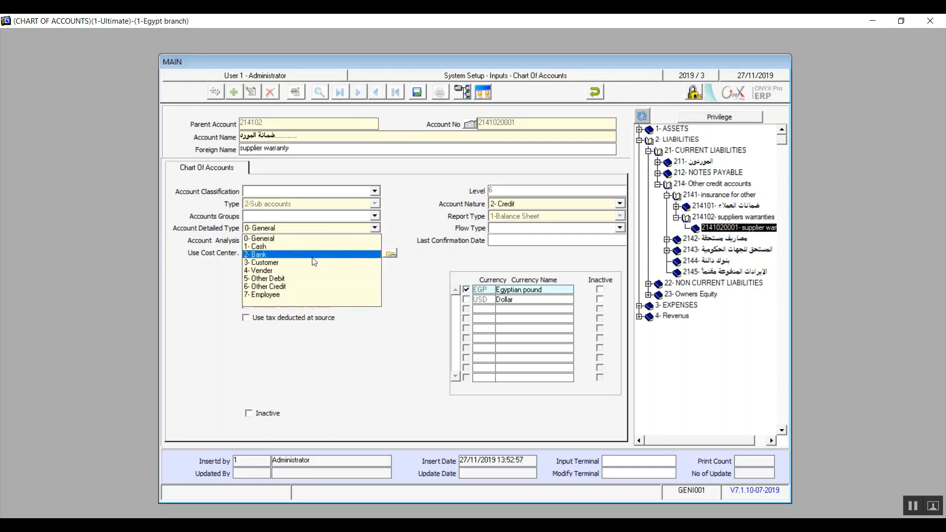
pyautogui.click(295, 287)
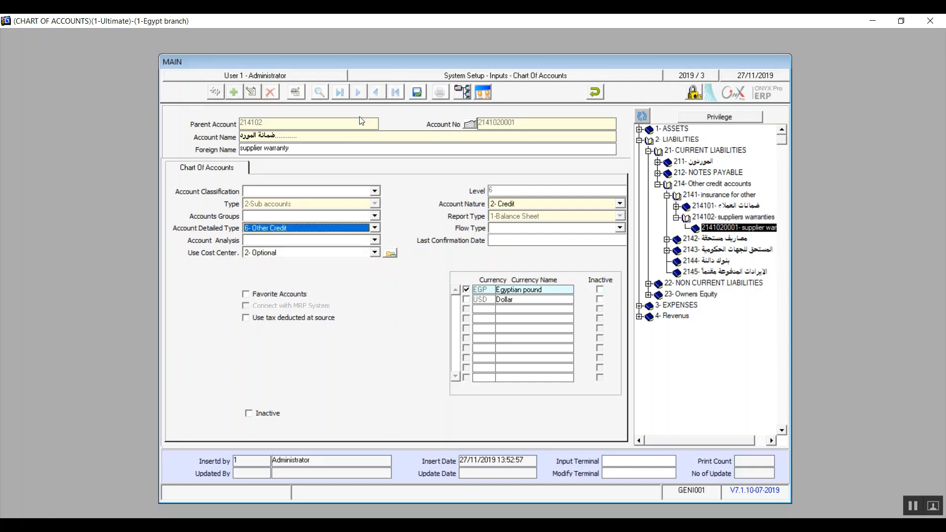
pyautogui.click(418, 92)
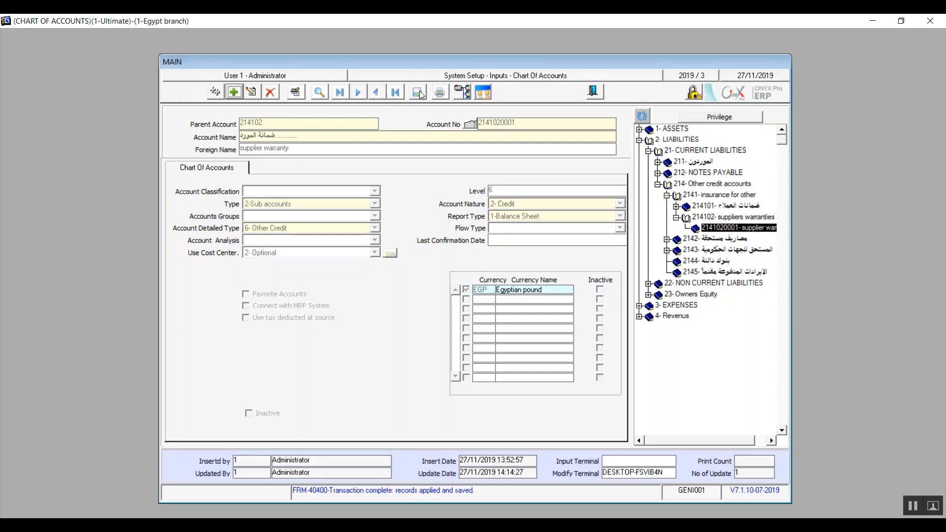
pyautogui.click(594, 91)
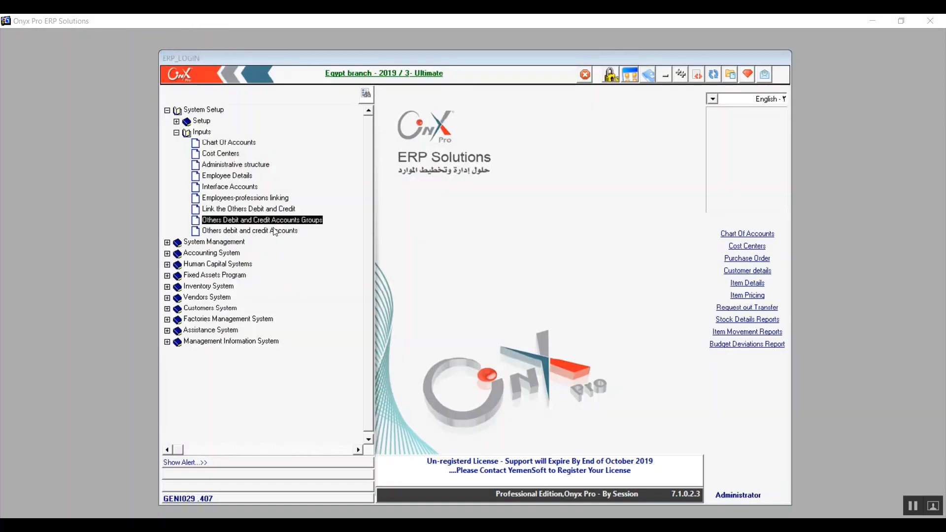
# In Others Debit and Credit Accounts Groups, load link 1 'vendors warannties' and add a new group
pyautogui.click(285, 223)
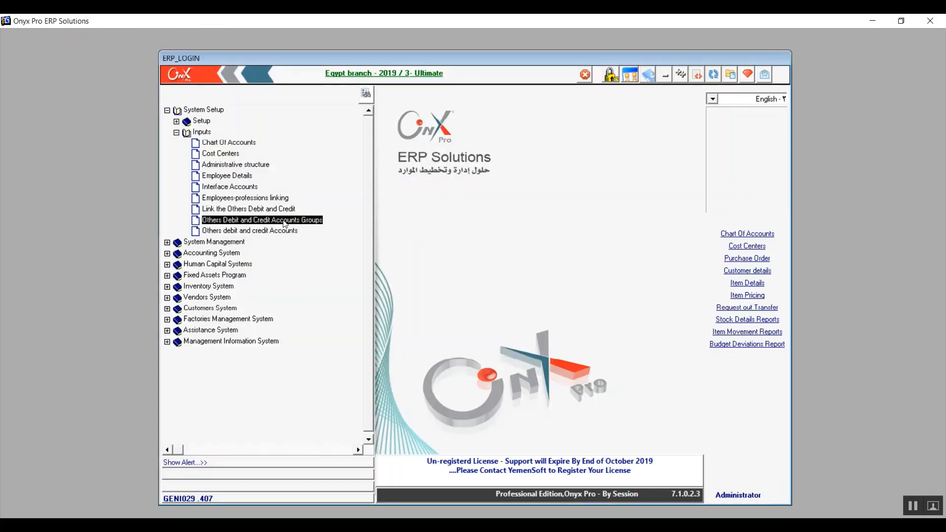
pyautogui.doubleClick(284, 222)
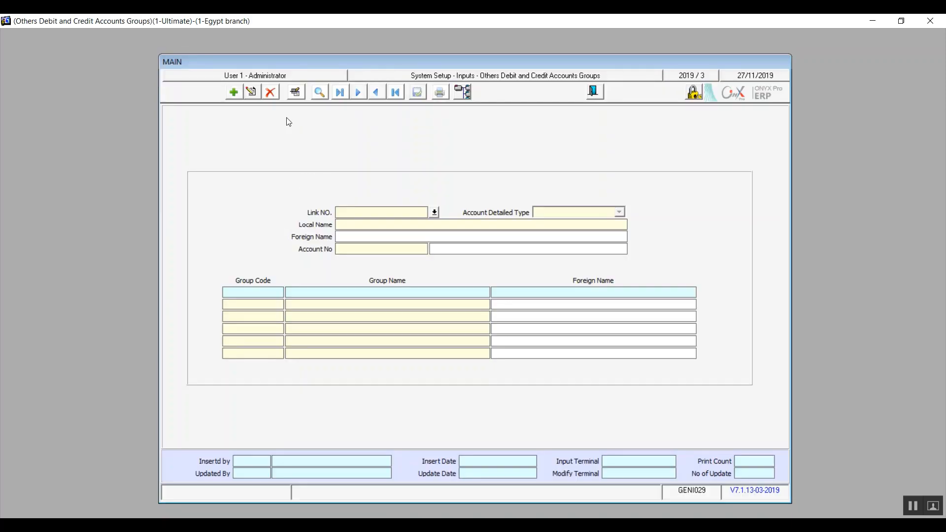
pyautogui.click(320, 94)
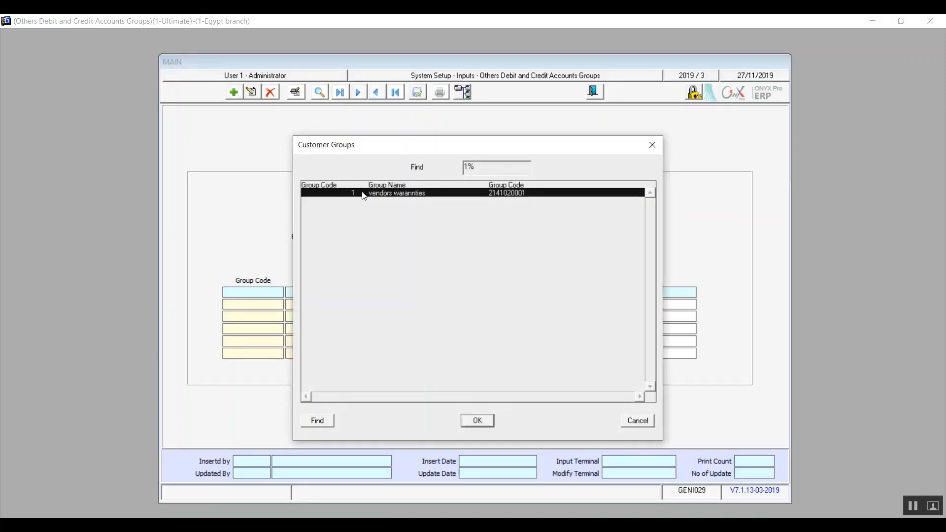
pyautogui.doubleClick(394, 197)
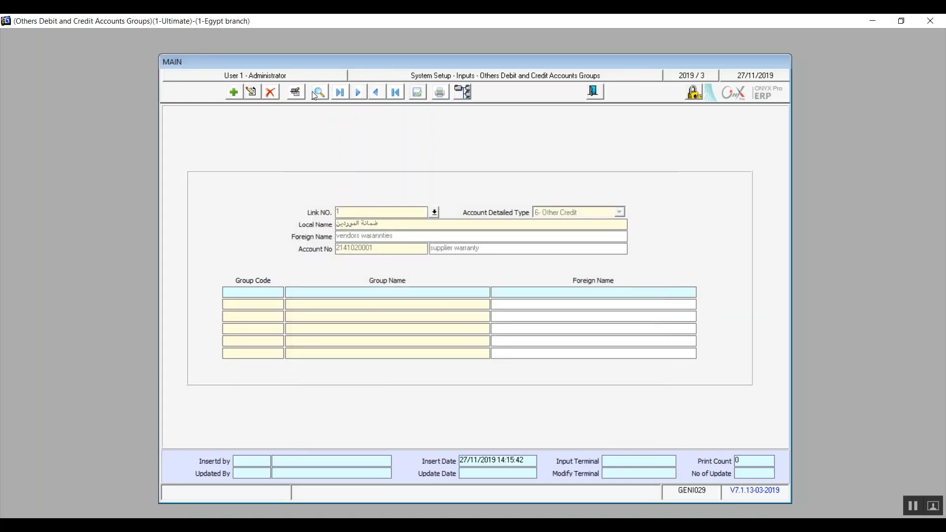
pyautogui.click(234, 91)
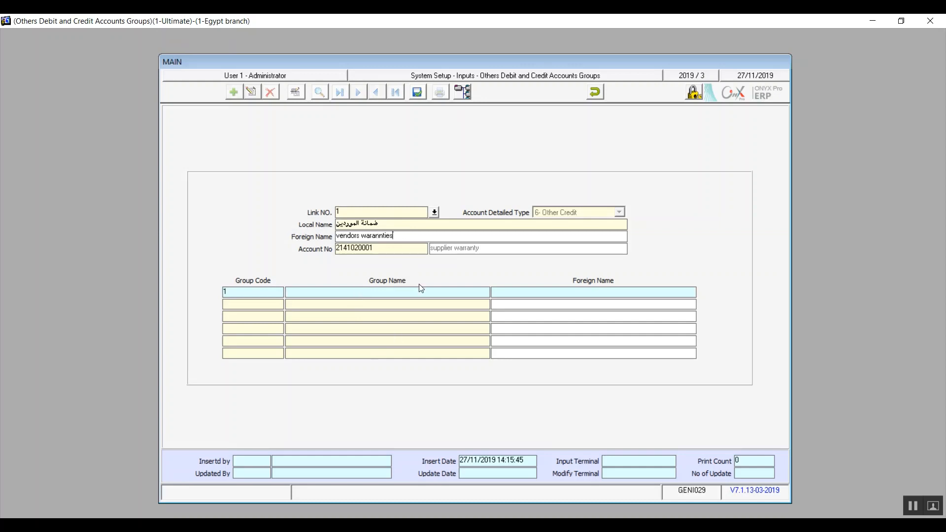
# Name group 1 'vendors warannties' with foreign name 'local vendors warannties', save, and exit
pyautogui.hotkey('shift', 'Left')
pyautogui.hotkey('shift', 'Left')
pyautogui.hotkey('shift', 'Left')
pyautogui.hotkey('shift', 'Left')
pyautogui.hotkey('shift', 'Left')
pyautogui.hotkey('shift', 'Left')
pyautogui.hotkey('shift', 'Left')
pyautogui.hotkey('shift', 'Left')
pyautogui.hotkey('shift', 'Left')
pyautogui.hotkey('shift', 'Left')
pyautogui.hotkey('shift', 'Left')
pyautogui.hotkey('shift', 'Left')
pyautogui.hotkey('shift', 'Left')
pyautogui.hotkey('shift', 'Left')
pyautogui.hotkey('shift', 'Left')
pyautogui.hotkey('shift', 'Left')
pyautogui.hotkey('shift', 'Left')
pyautogui.hotkey('ctrl', 'c')
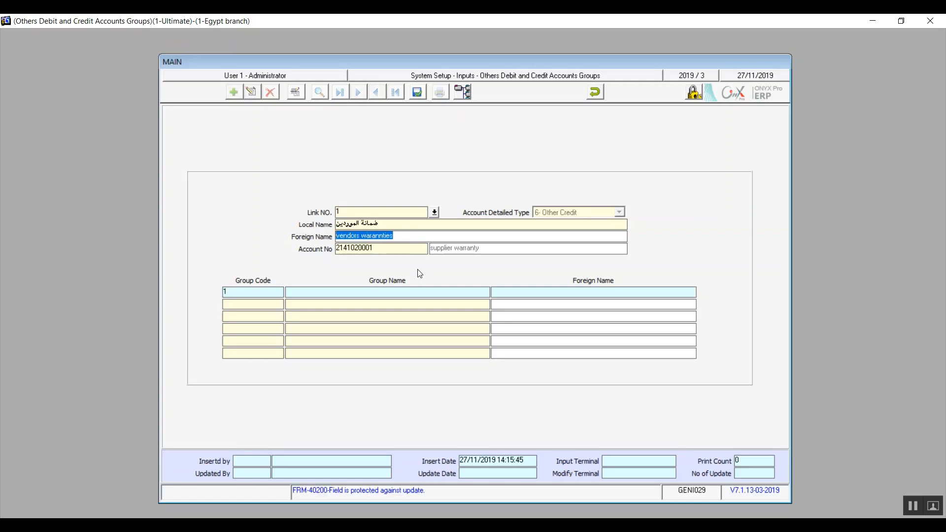
pyautogui.click(421, 293)
pyautogui.hotkey('ctrl', 'v')
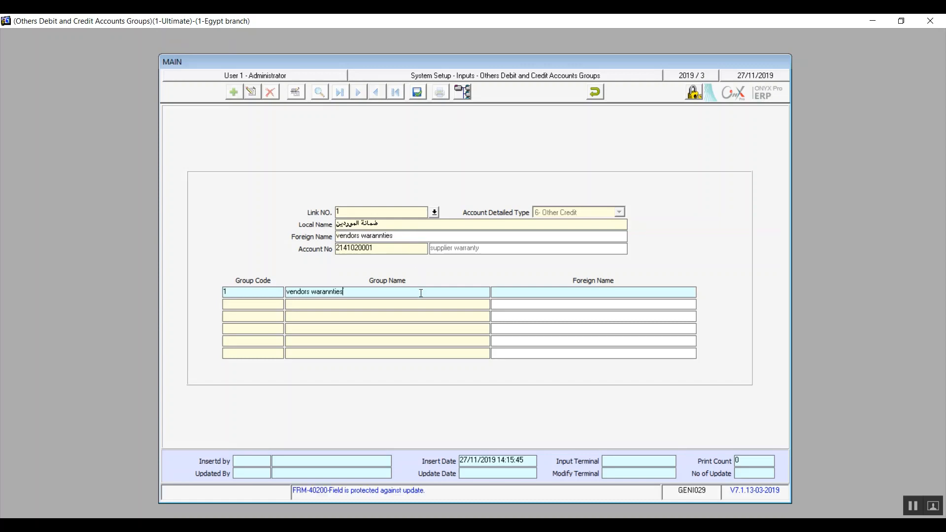
pyautogui.click(578, 292)
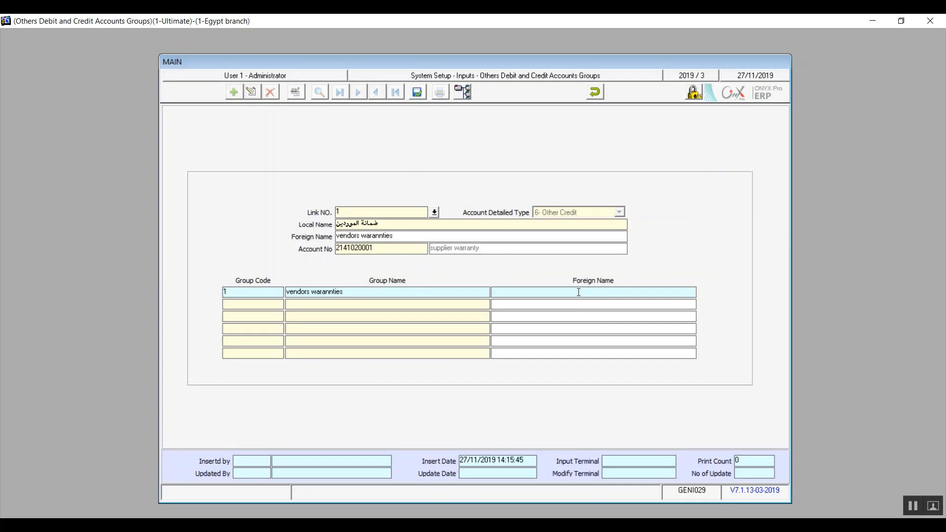
pyautogui.hotkey('ctrl', 'v')
pyautogui.click(496, 292)
pyautogui.write('local')
pyautogui.click(418, 92)
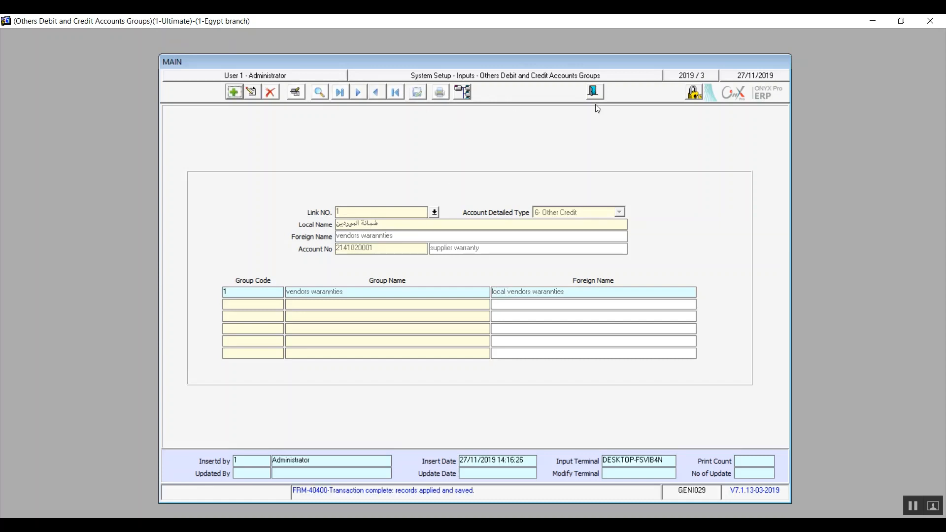
pyautogui.click(596, 93)
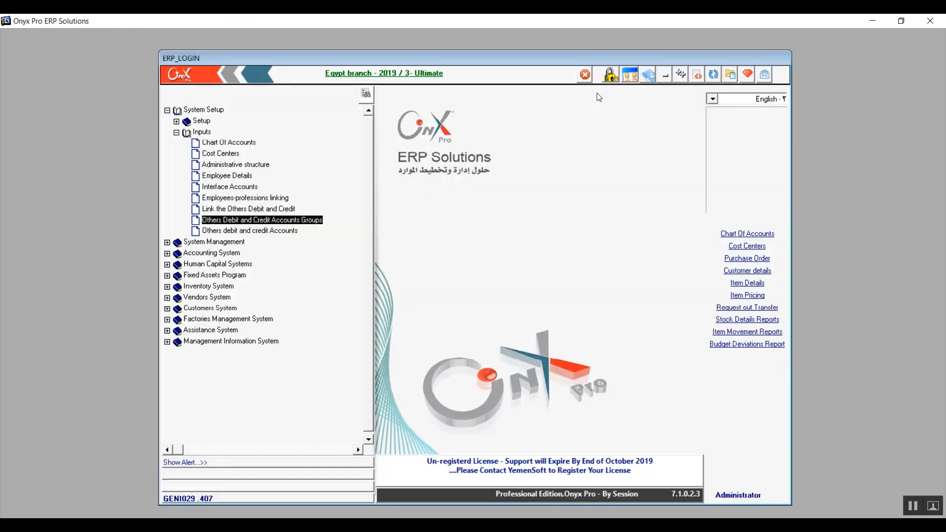
# Add a 6- Other Credit detail account in Others debit and credit Accounts, assigned to group 1
pyautogui.click(260, 236)
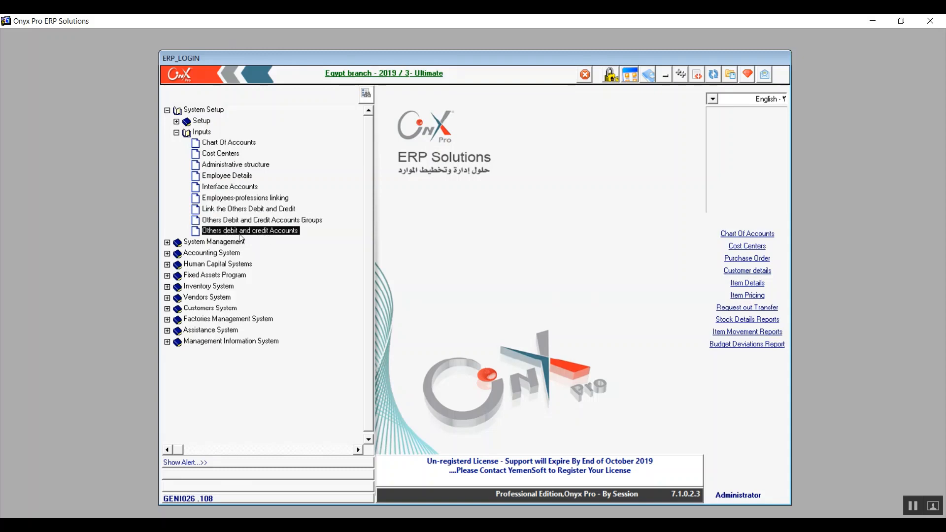
pyautogui.doubleClick(288, 233)
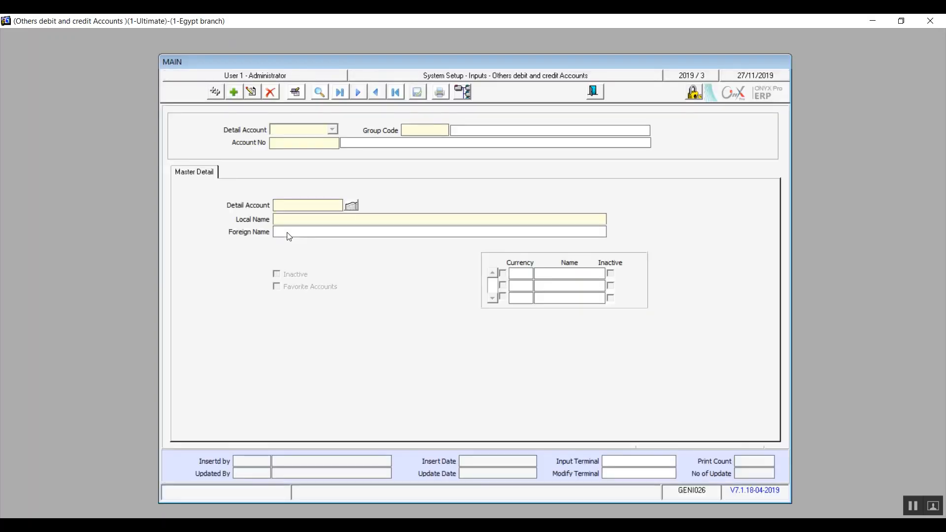
pyautogui.click(233, 93)
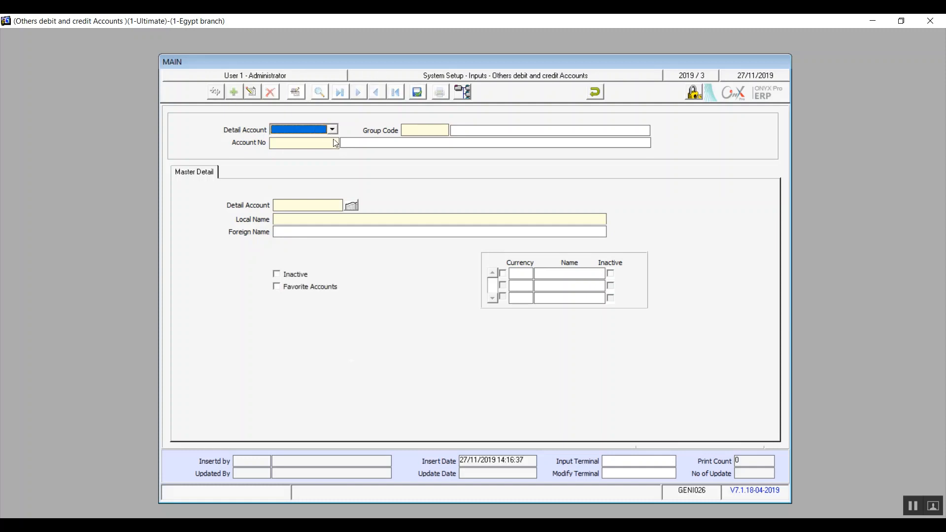
pyautogui.click(334, 130)
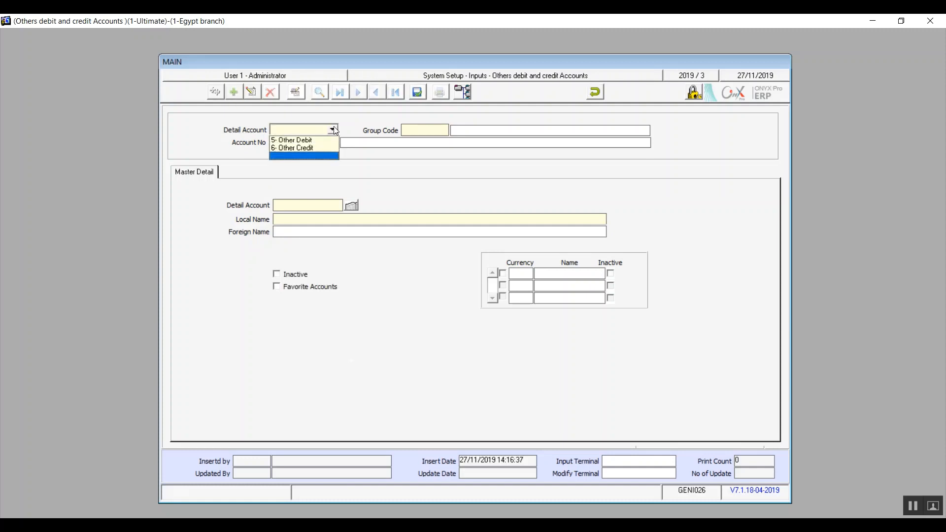
pyautogui.click(303, 149)
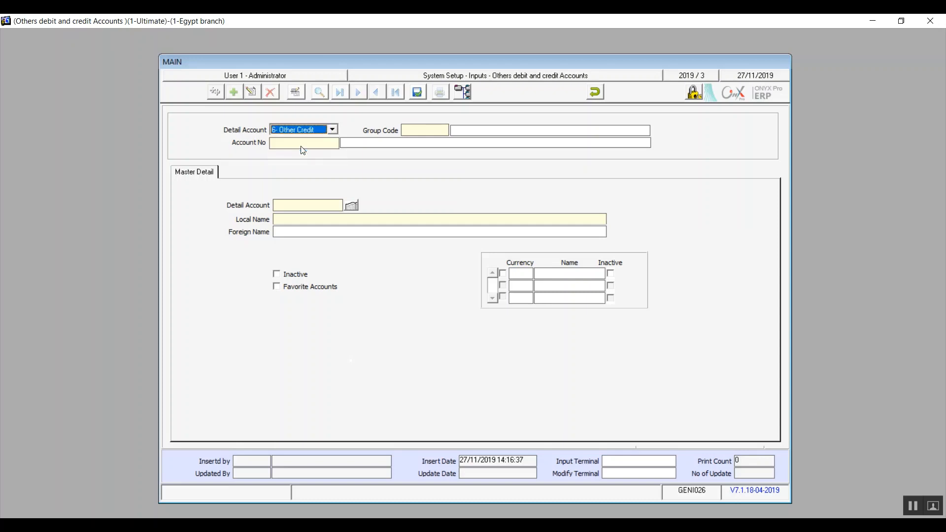
pyautogui.click(410, 128)
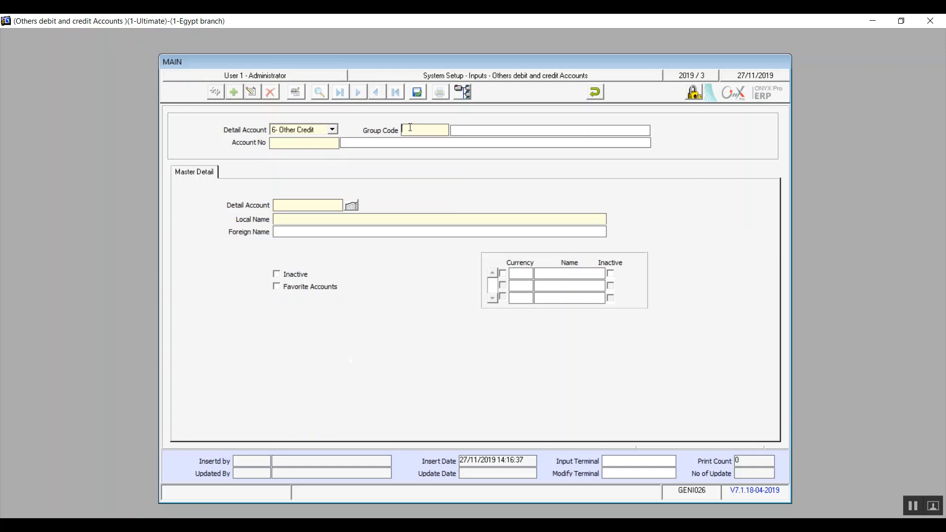
pyautogui.doubleClick(410, 128)
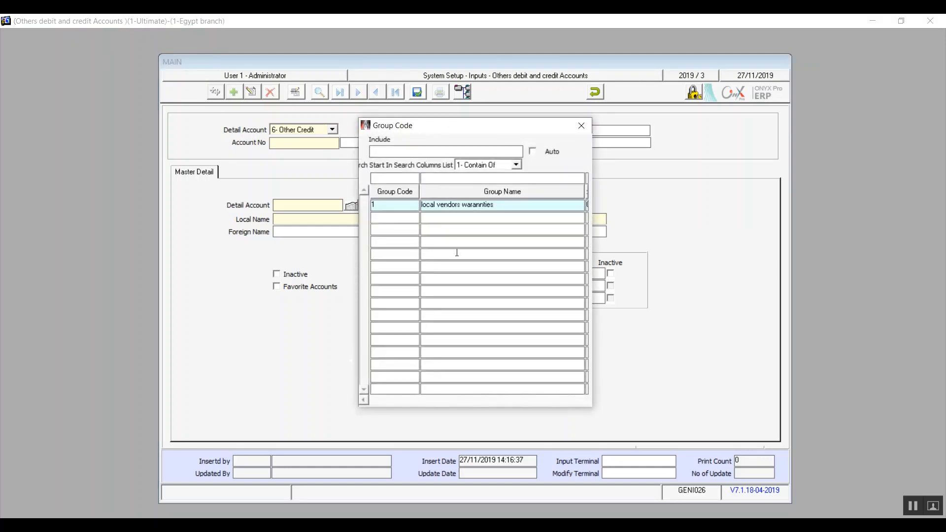
pyautogui.doubleClick(475, 205)
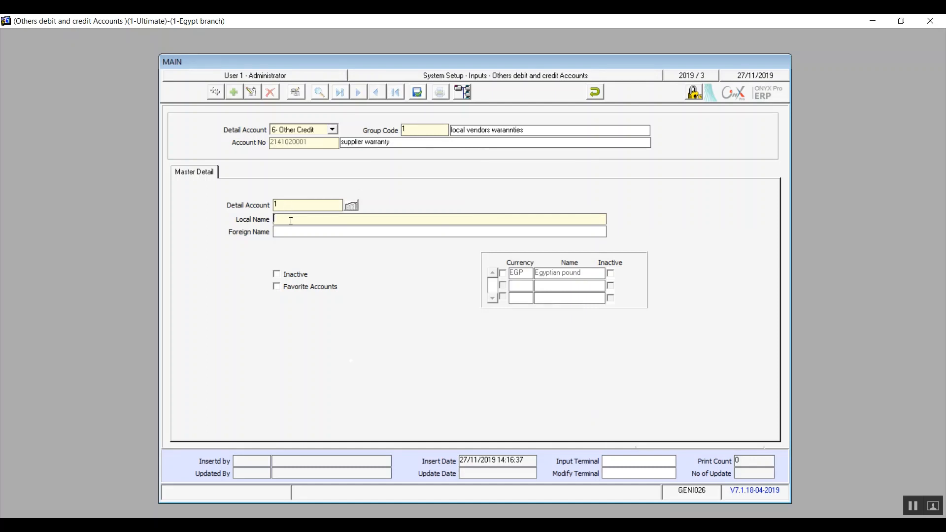
# Enter 'vendore warranty no 1' as both the local and foreign name
pyautogui.write('e')
pyautogui.write('ndore a')
pyautogui.press('BackSpace')
pyautogui.write('wara')
pyautogui.write('ran')
pyautogui.write('ty ')
pyautogui.write('no 1')
pyautogui.moveTo(342, 220); pyautogui.dragTo(273, 221)
pyautogui.click(321, 231)
pyautogui.hotkey('ctrl', 'v')
# Tick EGP currency and Favorite Accounts, save the detail account, and close the form
pyautogui.click(503, 274)
pyautogui.click(279, 279)
pyautogui.click(277, 287)
pyautogui.click(417, 93)
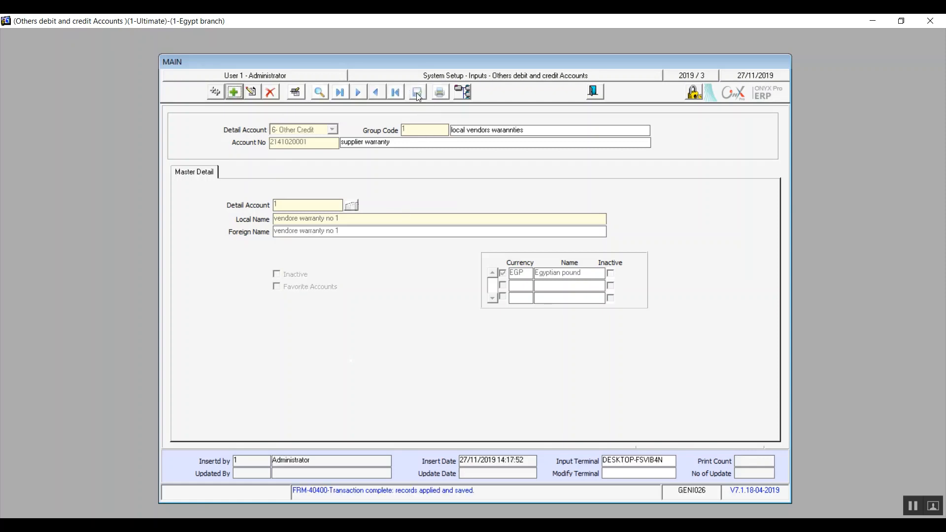
pyautogui.click(594, 92)
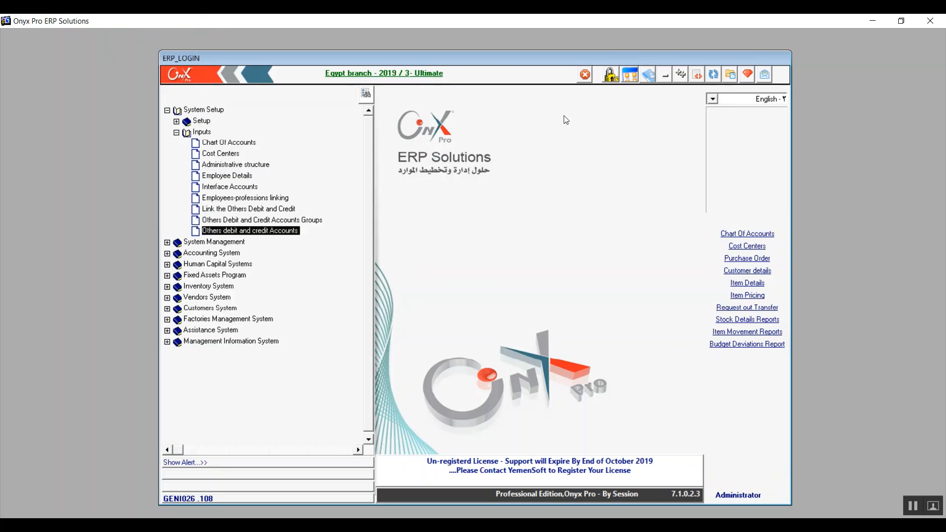
# Collapse the System Setup branch in the main menu tree
pyautogui.click(167, 111)
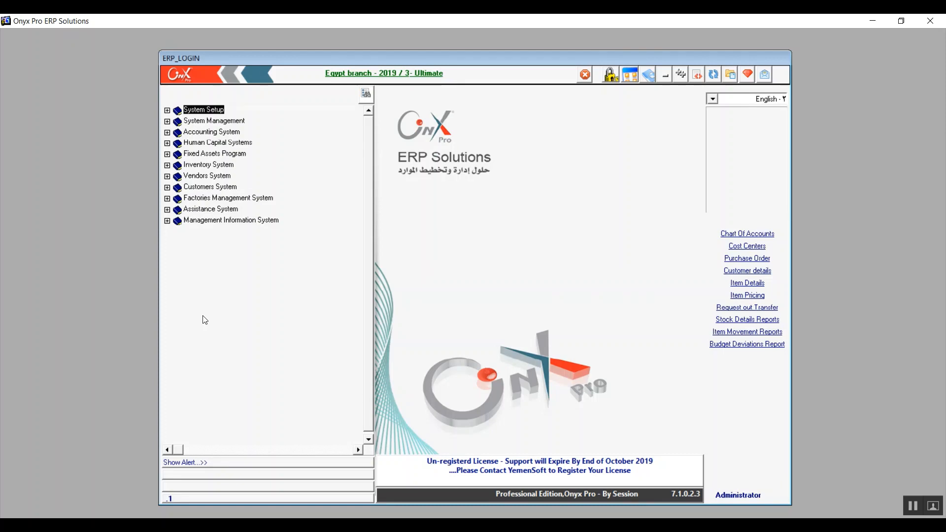
pyautogui.click(908, 515)
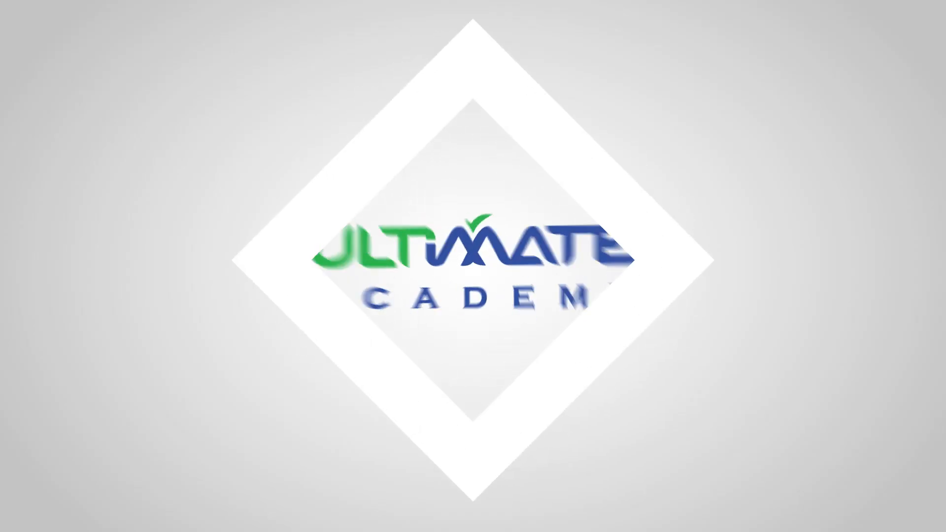